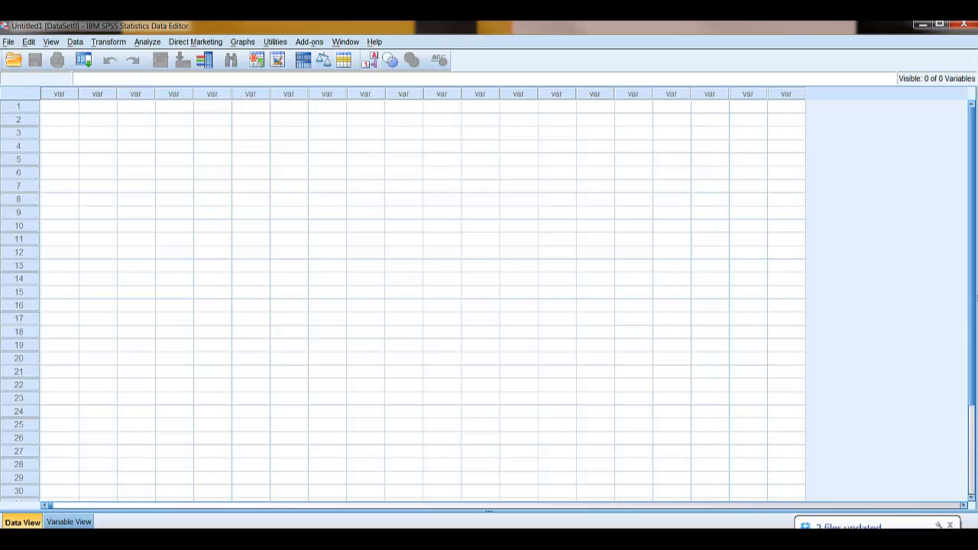
# Enter 9.03, 12.03, 4.5, 2.5 and 1.5 in rows 1 to 5 of the first data column.
pyautogui.click(66, 111)
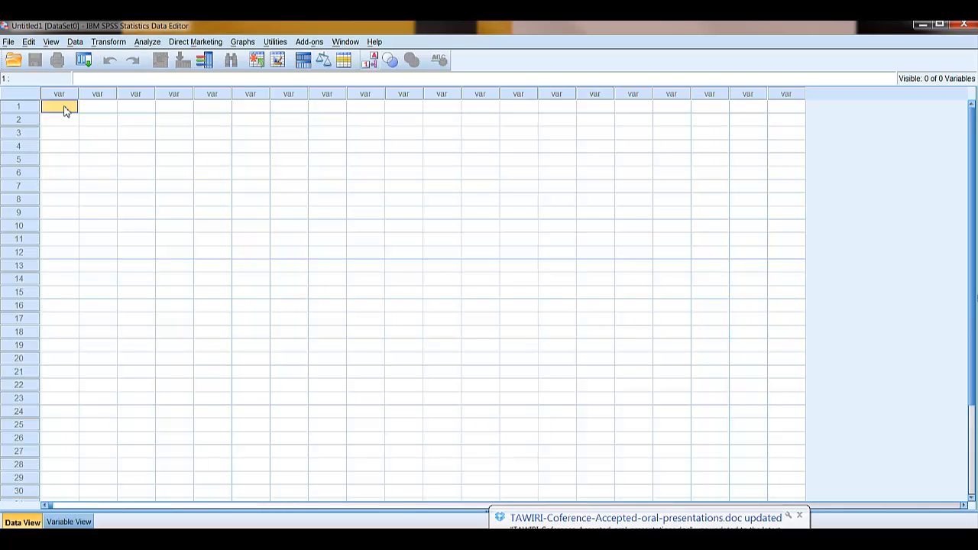
pyautogui.write('9')
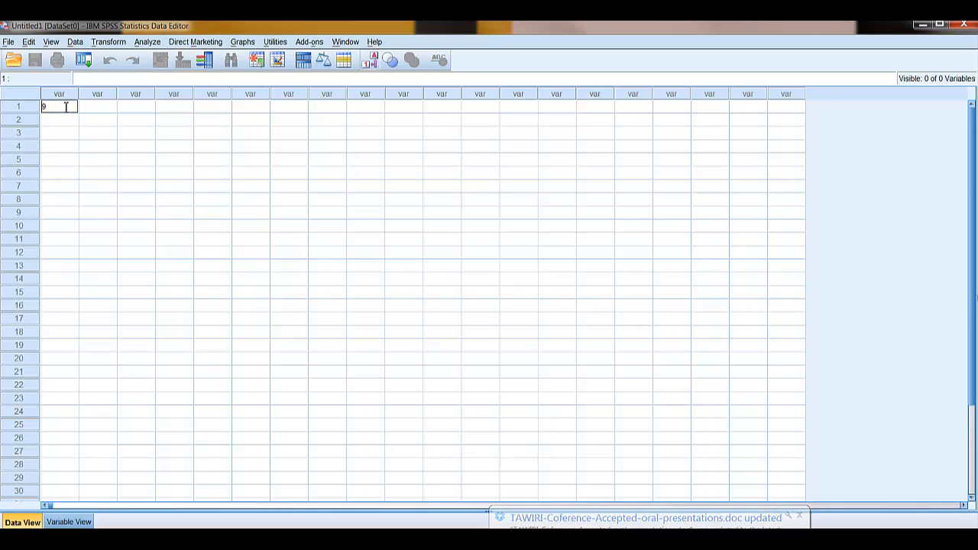
pyautogui.write('.03')
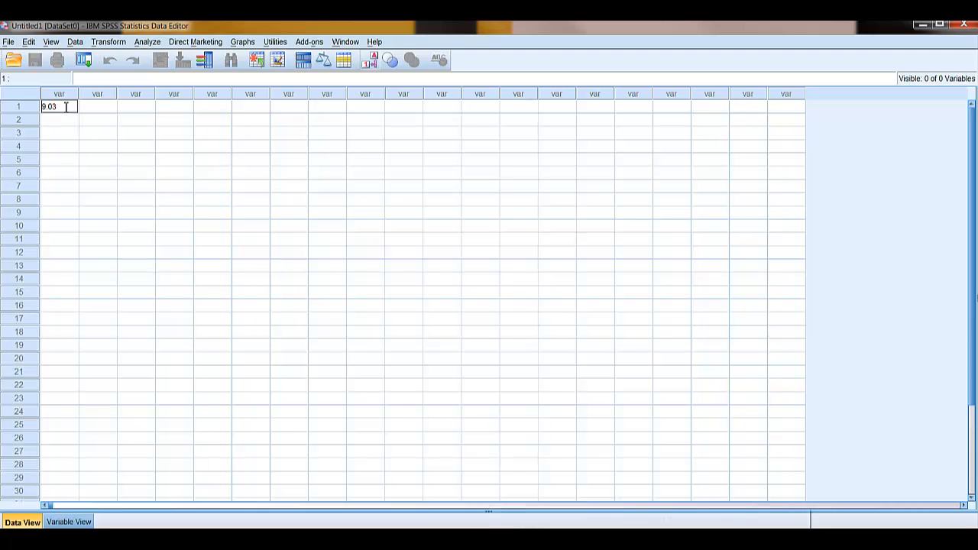
pyautogui.press('Return')
pyautogui.write('12.03')
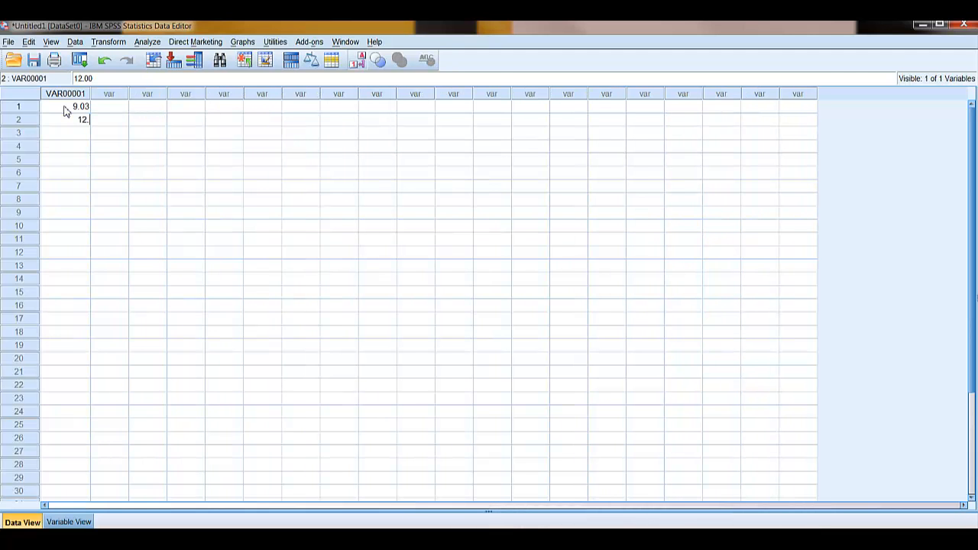
pyautogui.press('Return')
pyautogui.write('4.5')
pyautogui.press('Return')
pyautogui.write('2.5')
pyautogui.press('Return')
pyautogui.write('1.5')
# Enter 1, 2, 1, 3 and 3 in rows 1 to 5 of the second data column.
pyautogui.press('Tab')
pyautogui.press('Up')
pyautogui.press('Up')
pyautogui.press('Up')
pyautogui.press('Up')
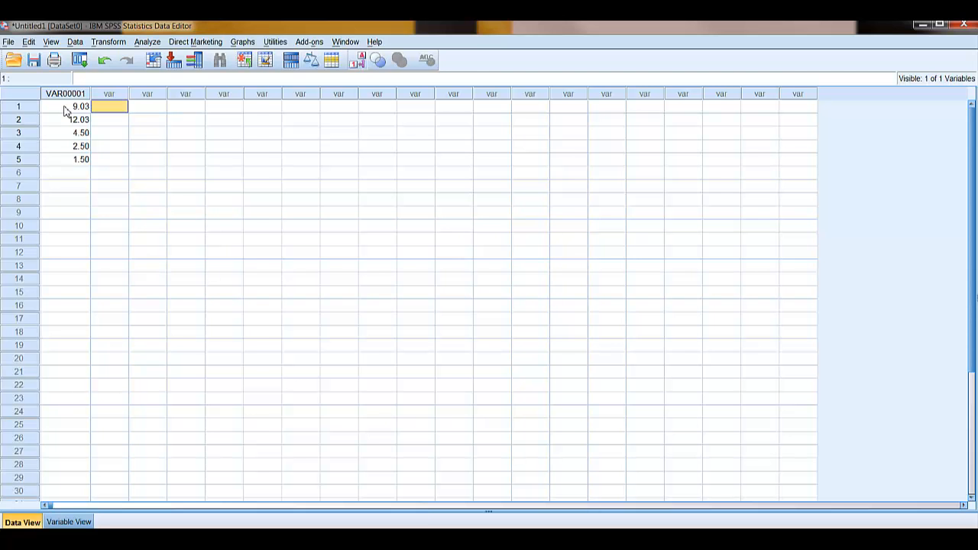
pyautogui.write('1')
pyautogui.press('Return')
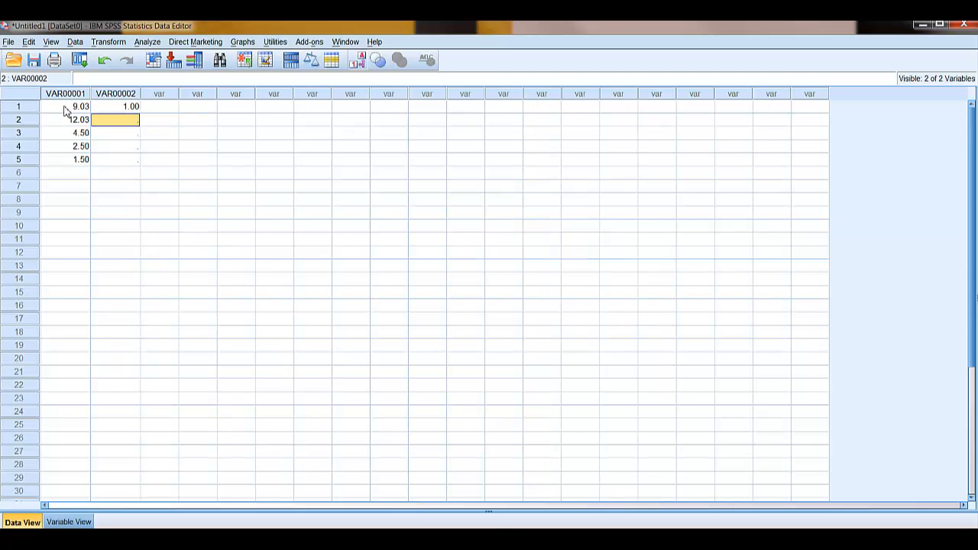
pyautogui.write('2')
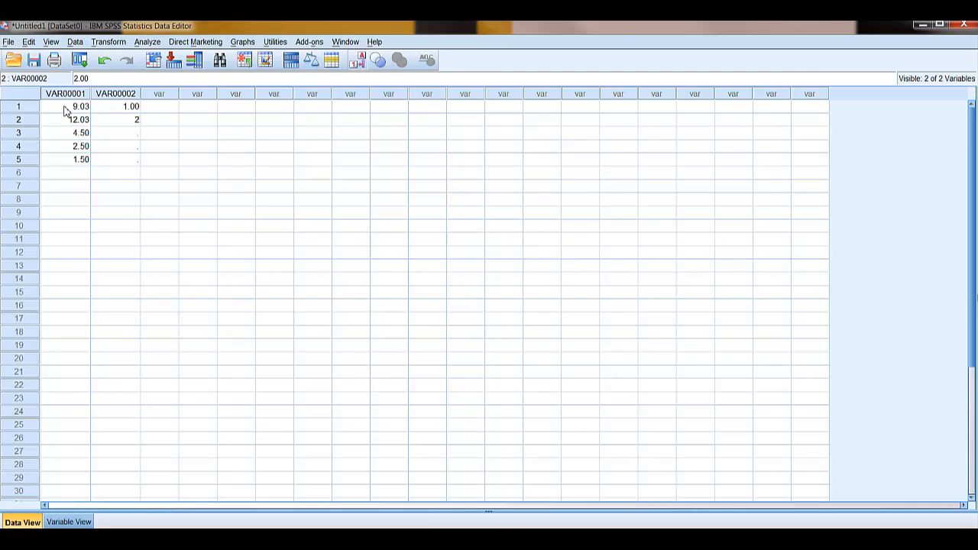
pyautogui.press('Return')
pyautogui.write('1')
pyautogui.press('Return')
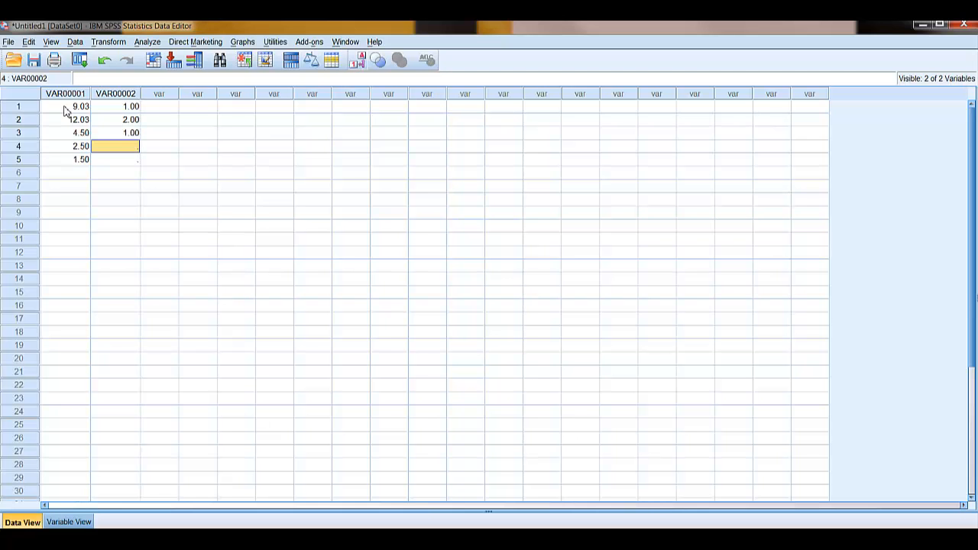
pyautogui.write('3')
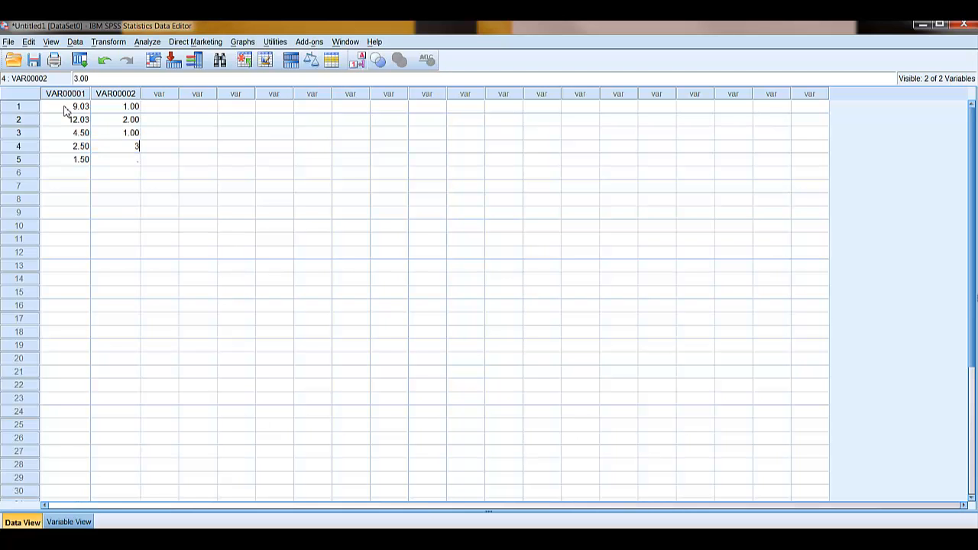
pyautogui.press('Return')
pyautogui.write('3')
pyautogui.press('Return')
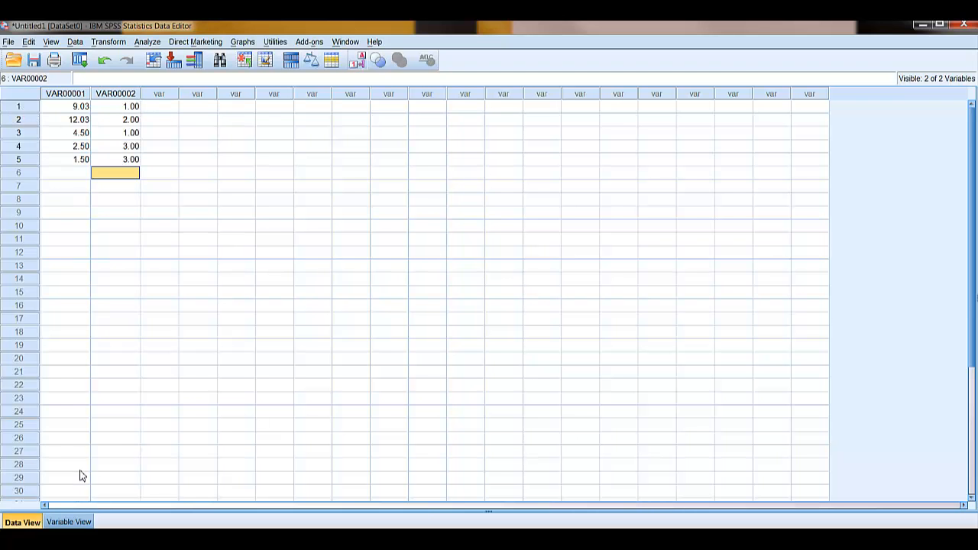
# Switch to the variable definitions and rename the first variable as mass.
pyautogui.click(68, 521)
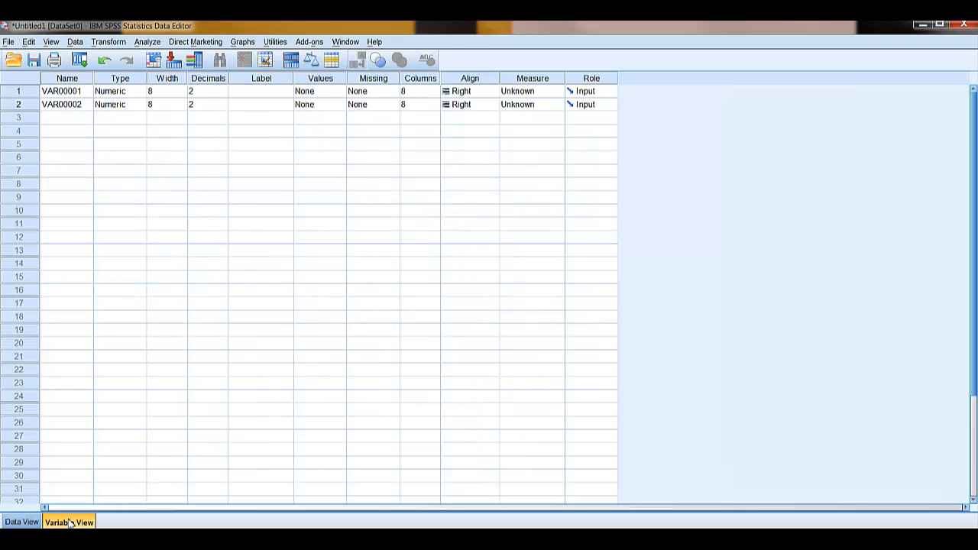
pyautogui.click(79, 94)
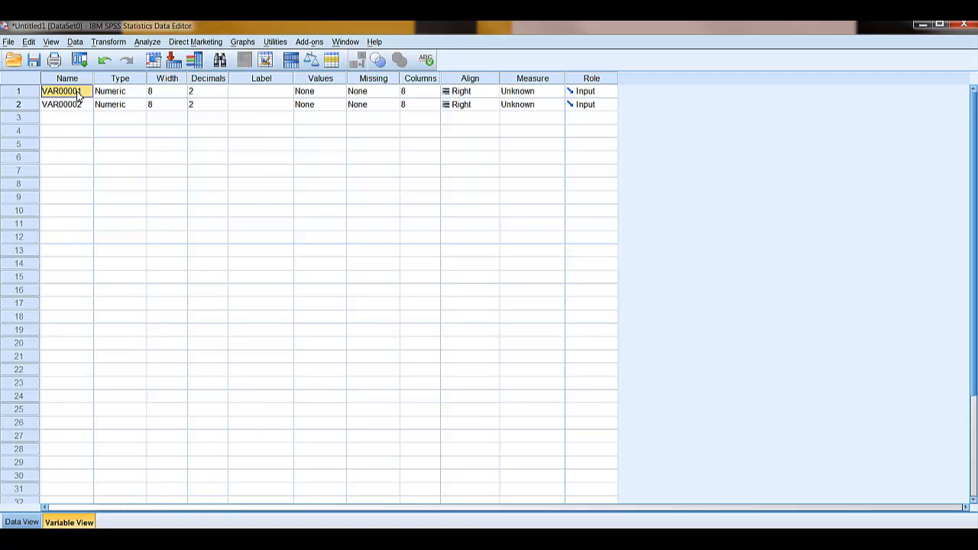
pyautogui.write('mass')
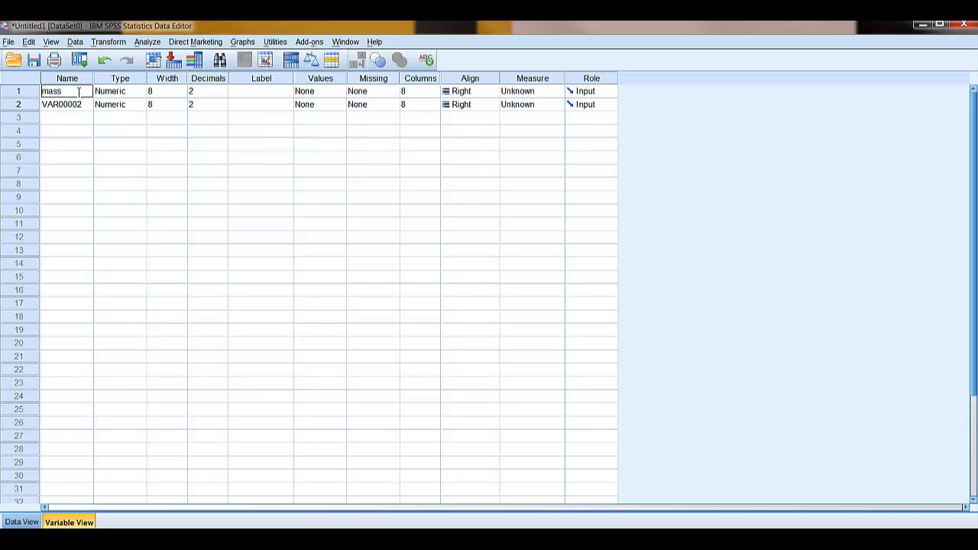
pyautogui.press('Tab')
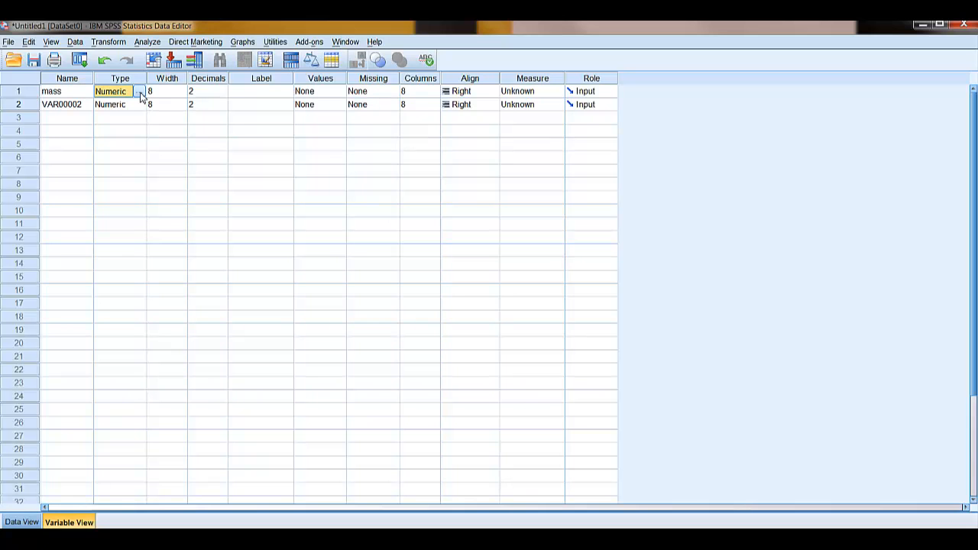
pyautogui.press('Right')
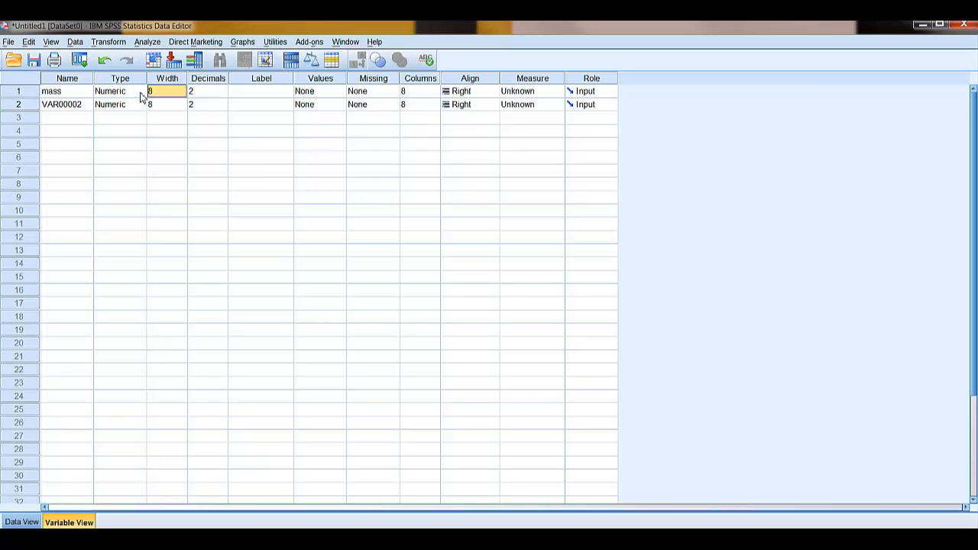
pyautogui.press('Left')
pyautogui.press('Right')
pyautogui.press('Right')
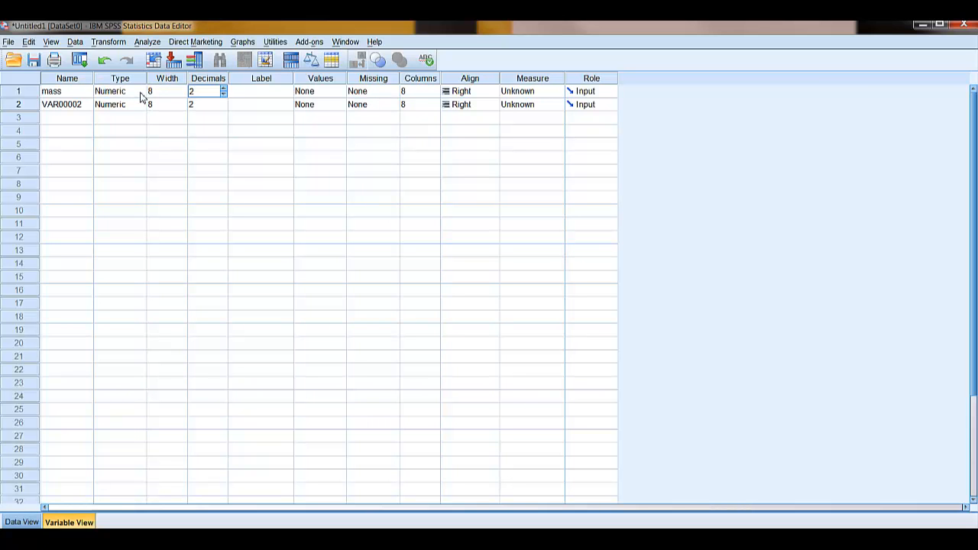
pyautogui.press('Left')
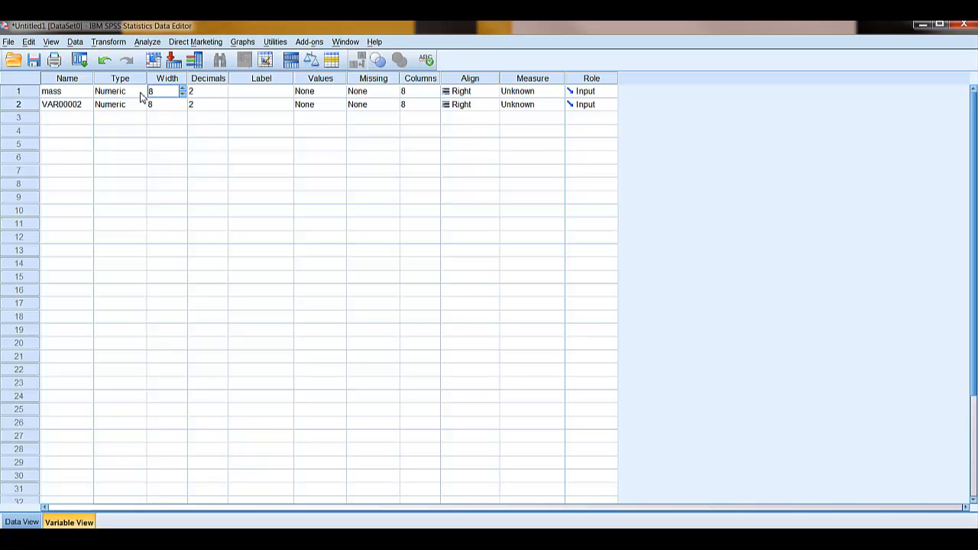
pyautogui.press('Tab')
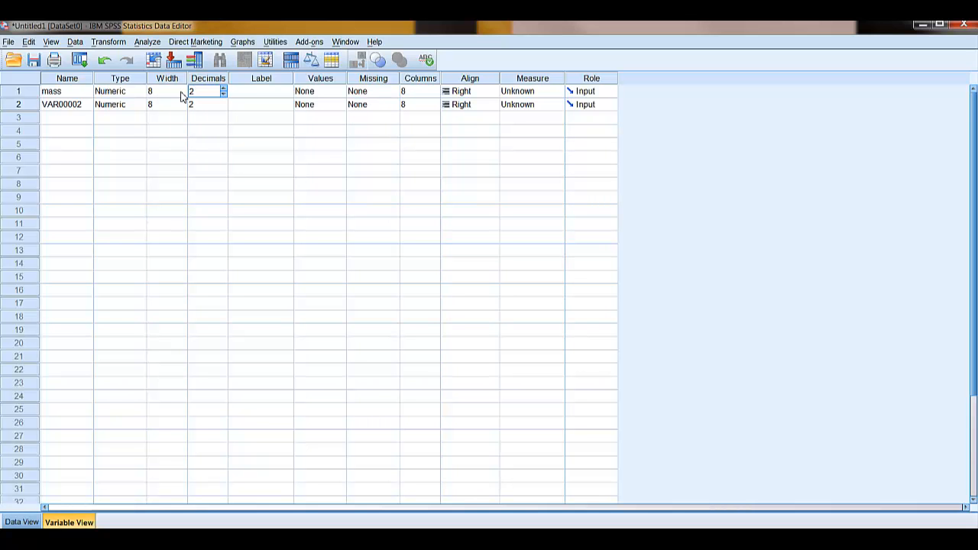
# Set the width of the mass variable to 5.
pyautogui.click(172, 93)
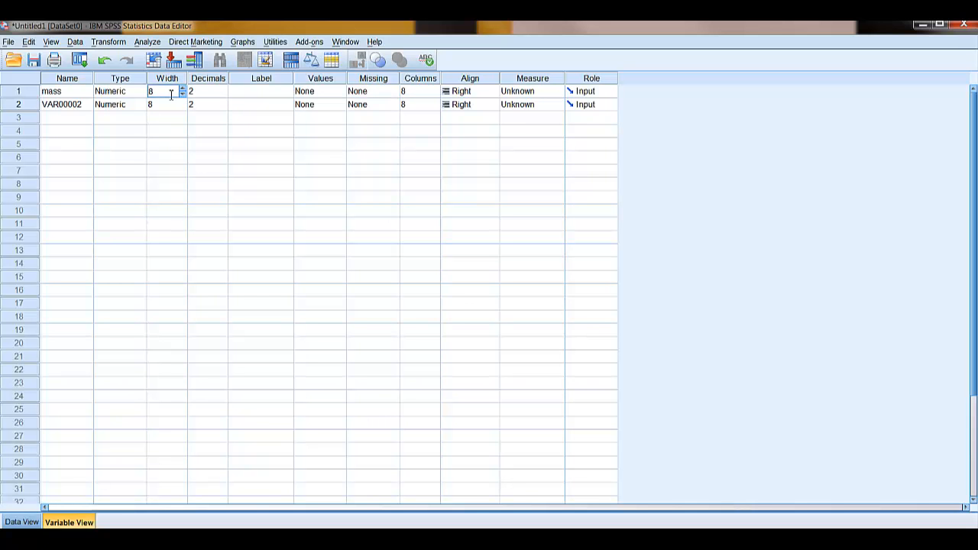
pyautogui.press('BackSpace')
pyautogui.write('5')
pyautogui.click(214, 90)
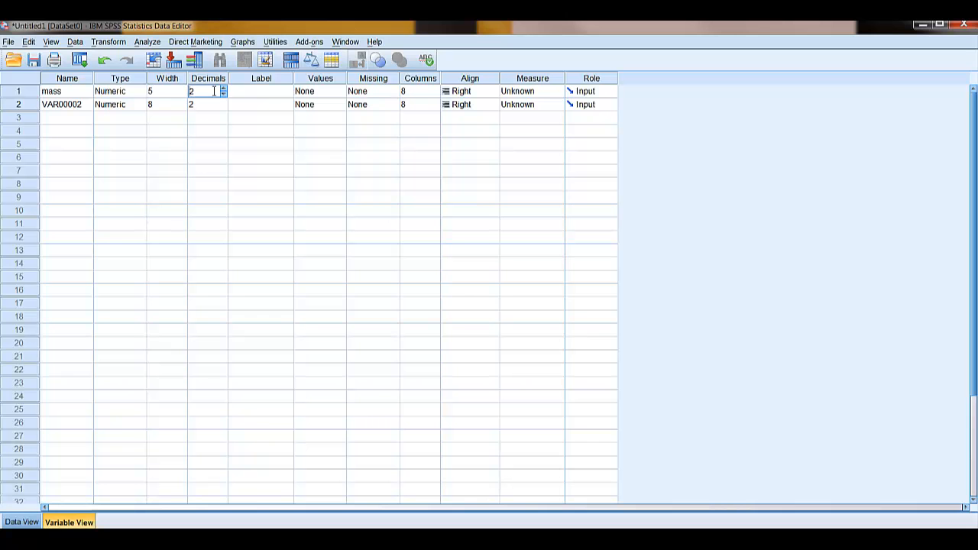
# Give the mass variable the label "Mass (kg) first test".
pyautogui.click(253, 97)
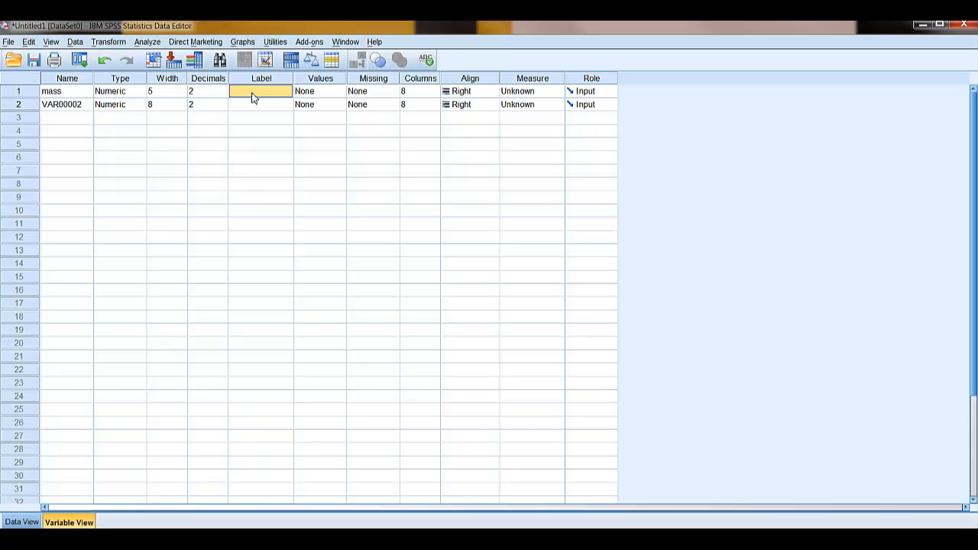
pyautogui.write('Mass')
pyautogui.write(' (kg')
pyautogui.write(') first')
pyautogui.write(' test')
pyautogui.click(326, 94)
pyautogui.click(382, 94)
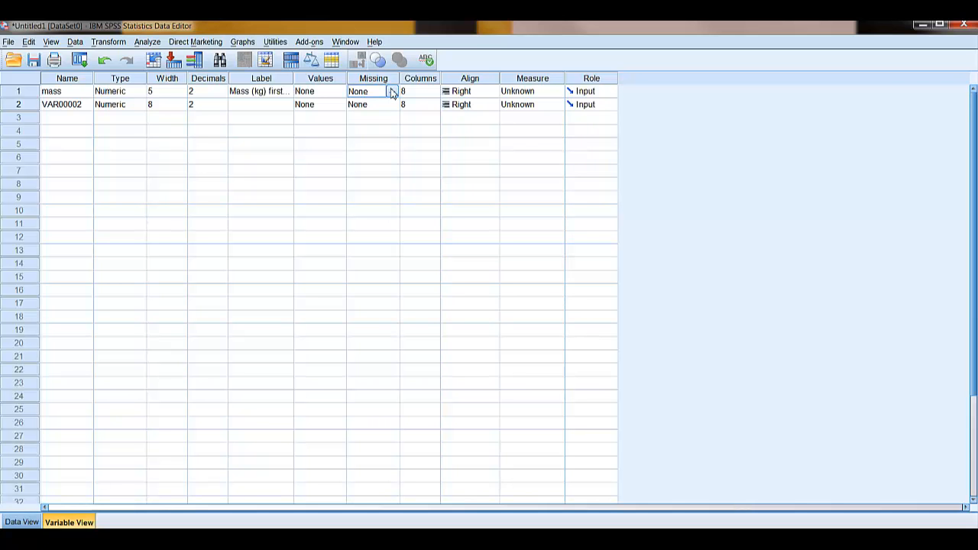
pyautogui.click(391, 92)
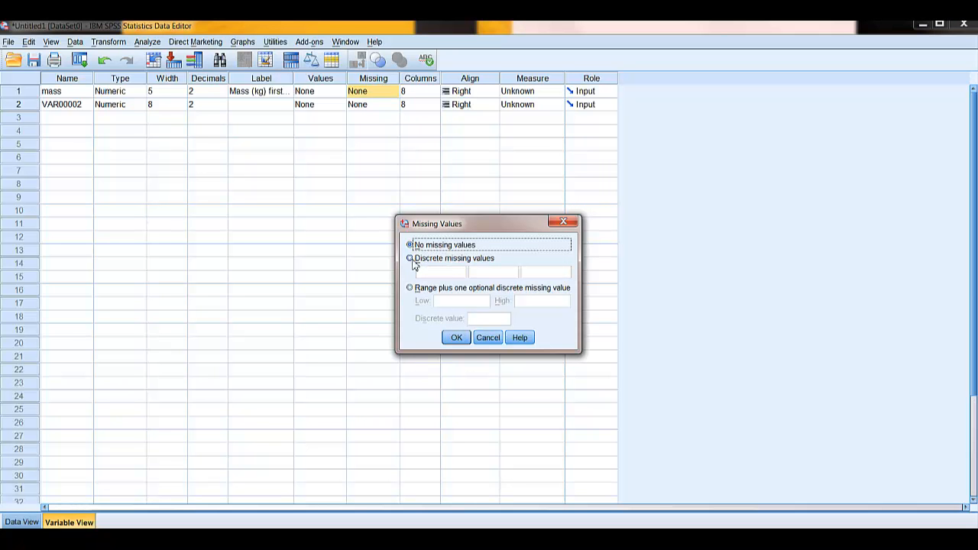
pyautogui.click(411, 261)
pyautogui.click(451, 275)
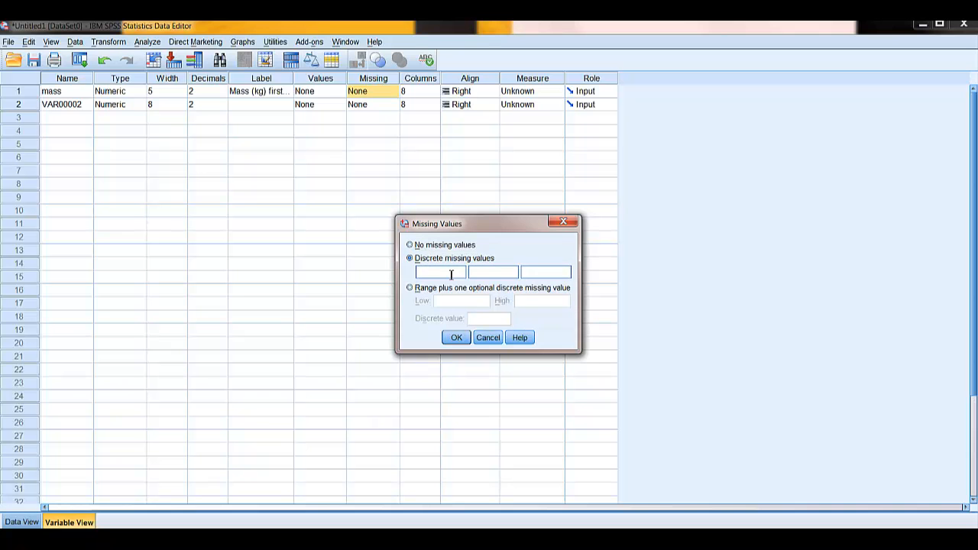
pyautogui.write('99')
pyautogui.click(411, 246)
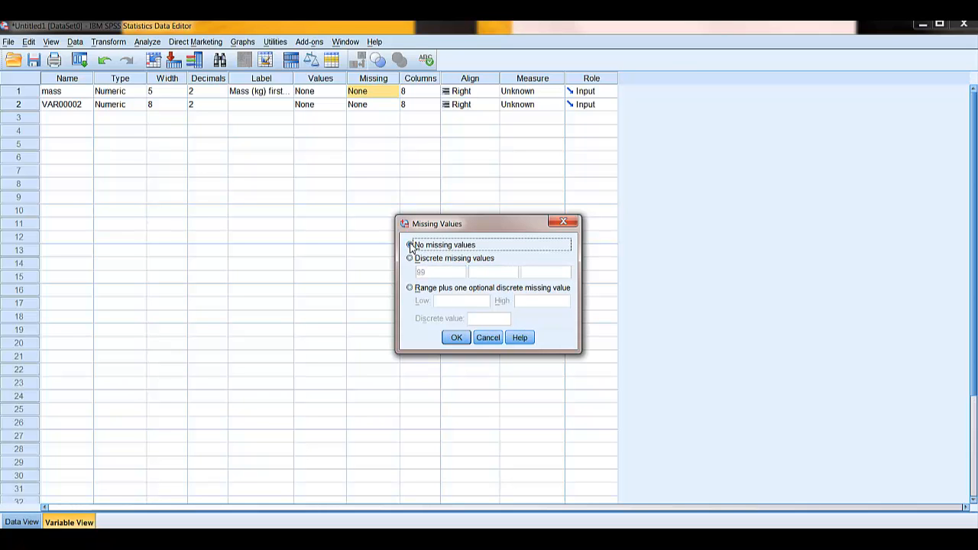
pyautogui.click(487, 341)
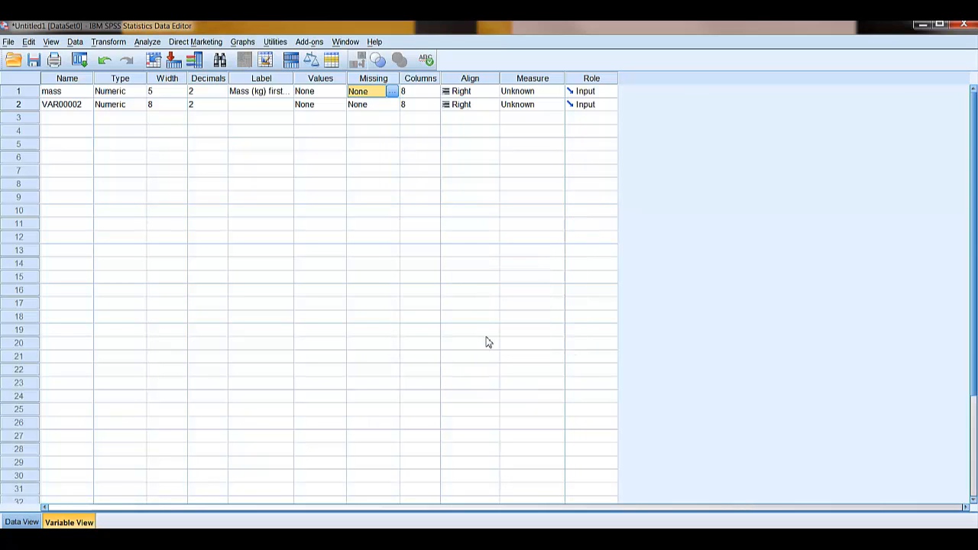
# Set the mass variable's measurement level to Scale and its role to None.
pyautogui.click(412, 91)
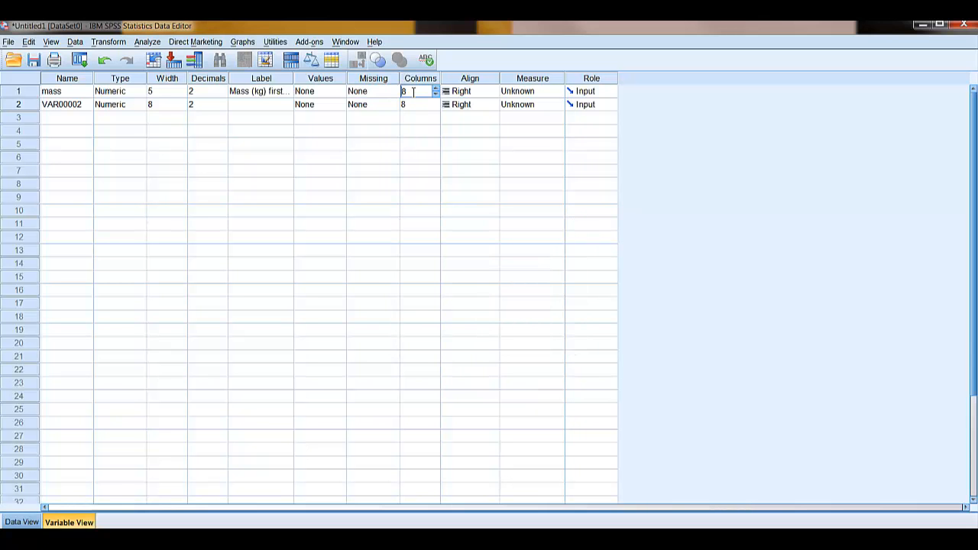
pyautogui.click(475, 91)
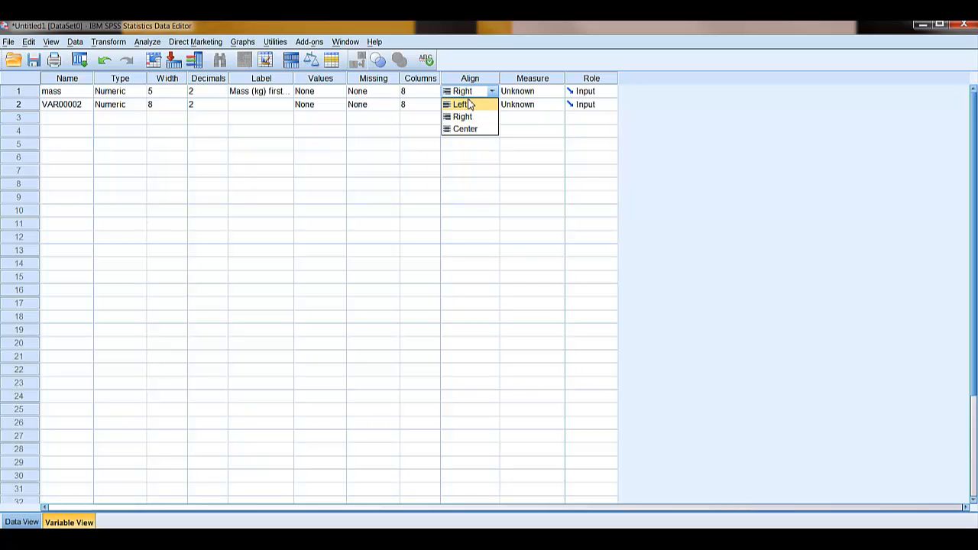
pyautogui.click(468, 93)
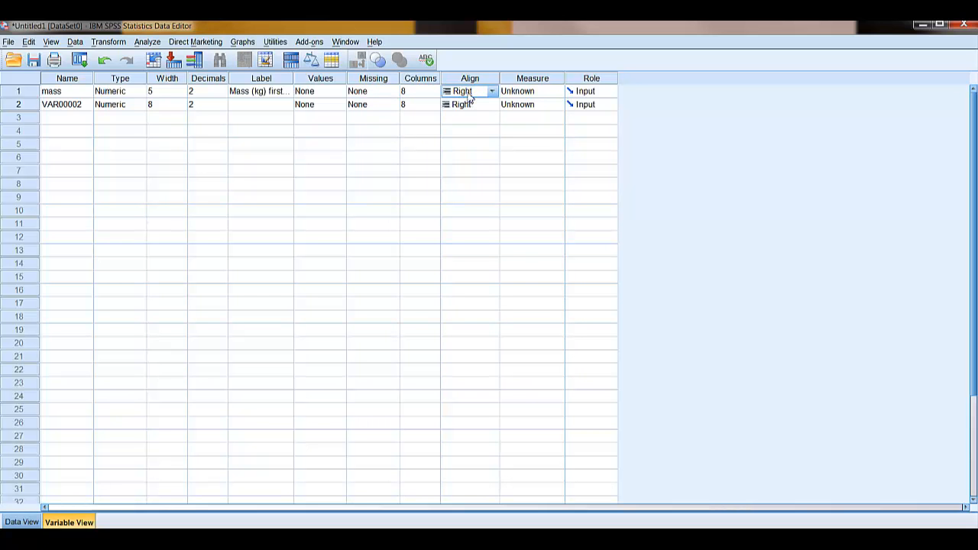
pyautogui.click(518, 93)
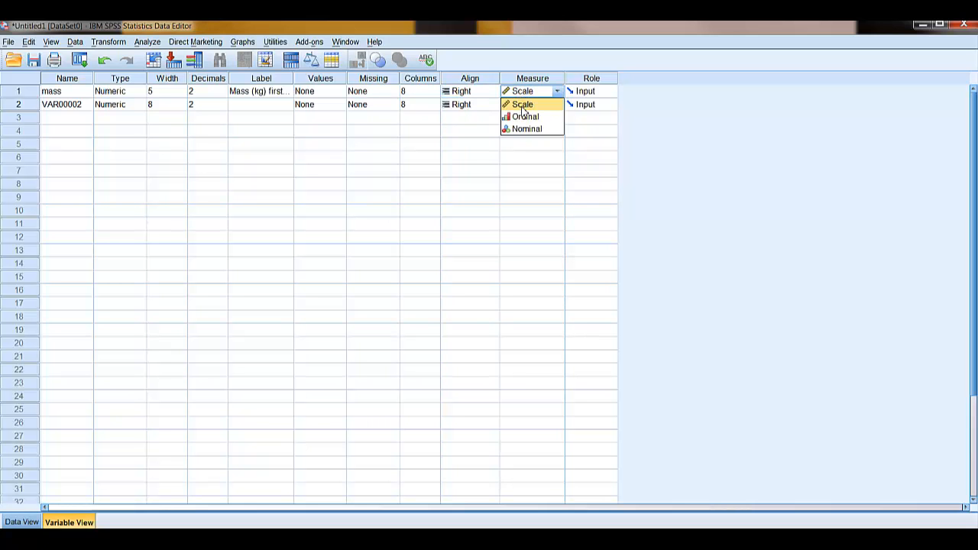
pyautogui.click(523, 106)
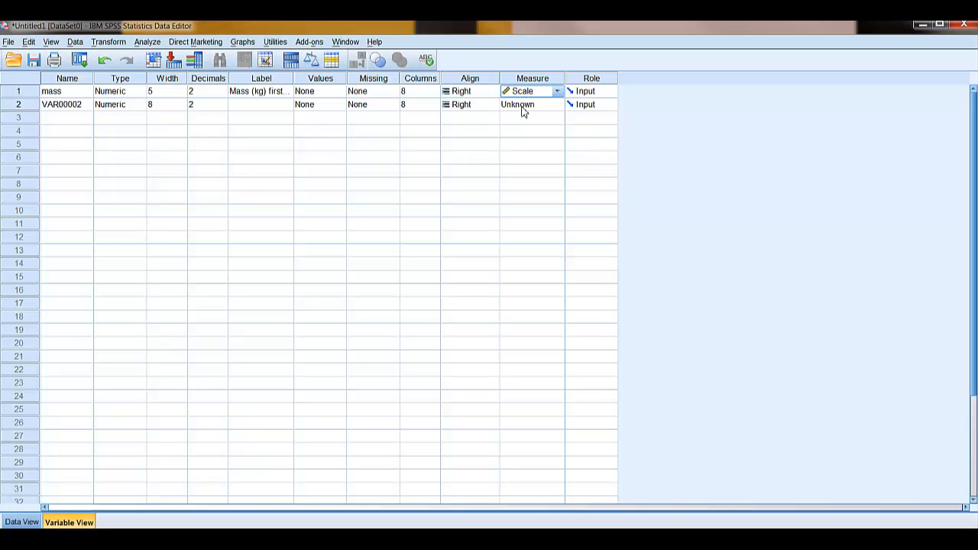
pyautogui.click(586, 92)
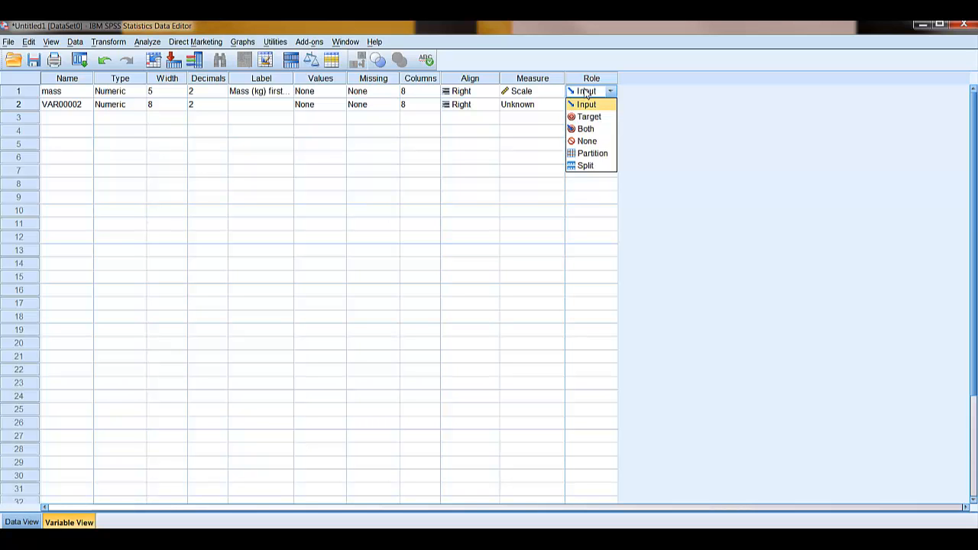
pyautogui.click(583, 141)
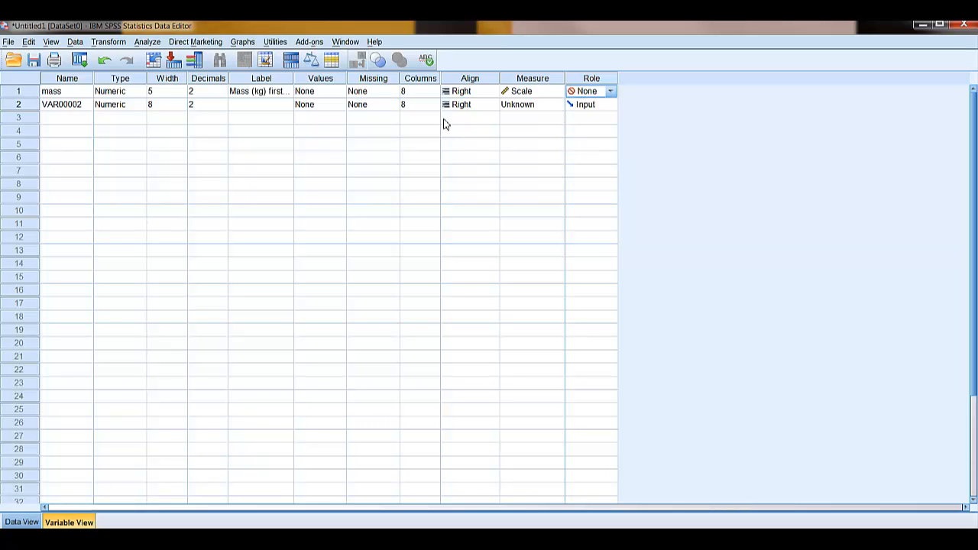
# Check the entered data of the second variable and rename that variable as cause.
pyautogui.click(75, 112)
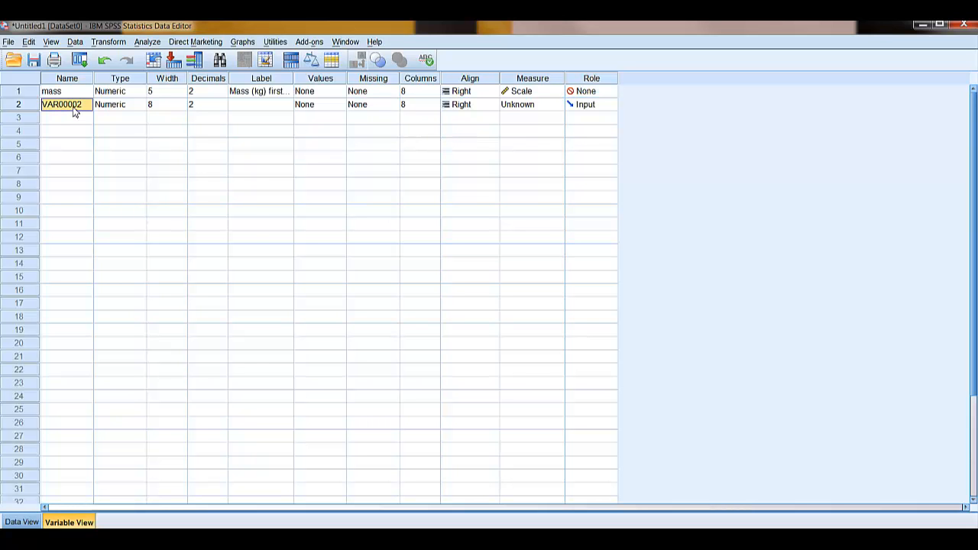
pyautogui.click(31, 520)
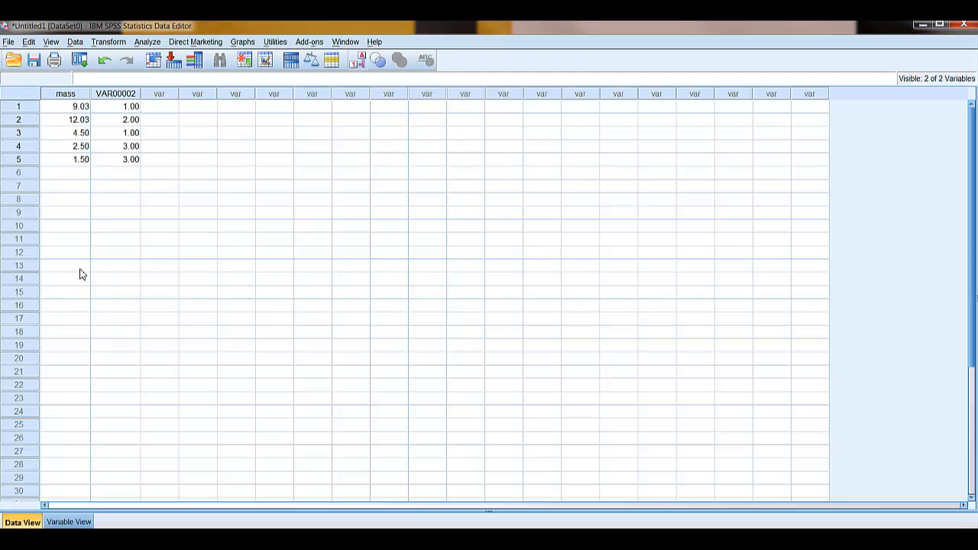
pyautogui.click(77, 524)
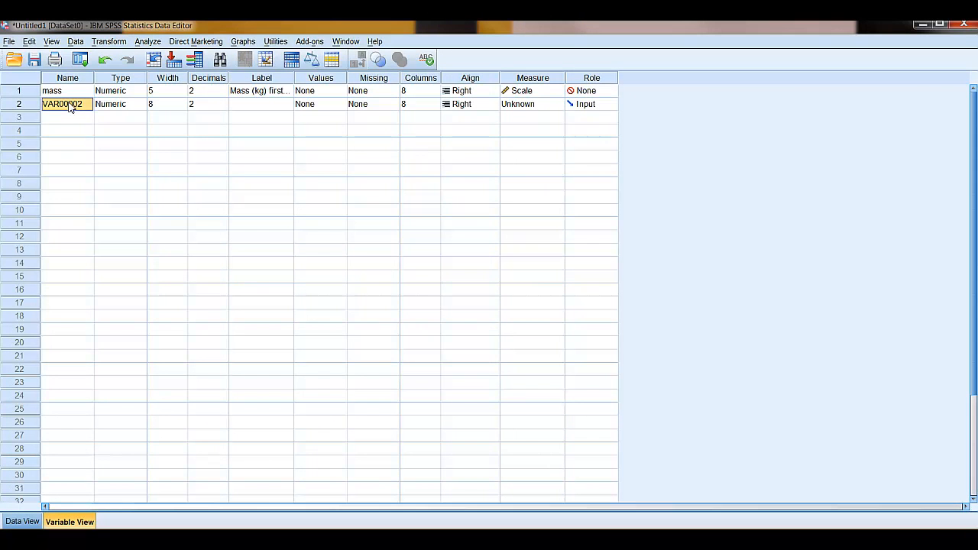
pyautogui.write('cause')
pyautogui.press('Tab')
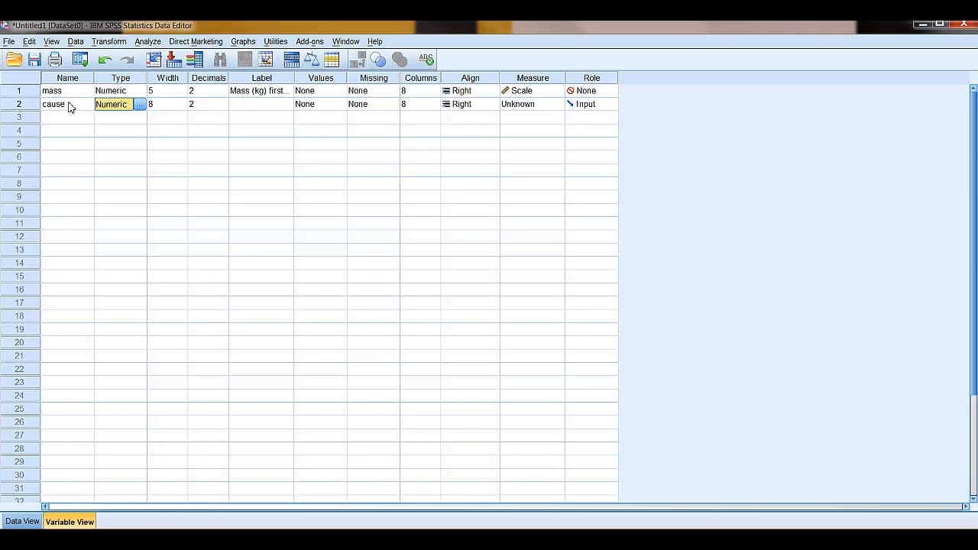
# Set the number of decimals of the cause variable to 0.
pyautogui.press('Tab')
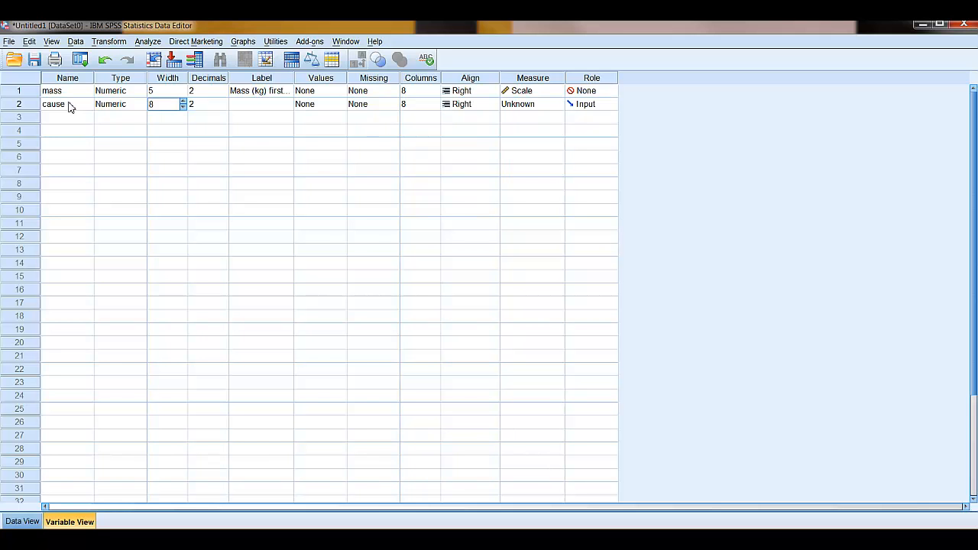
pyautogui.press('Tab')
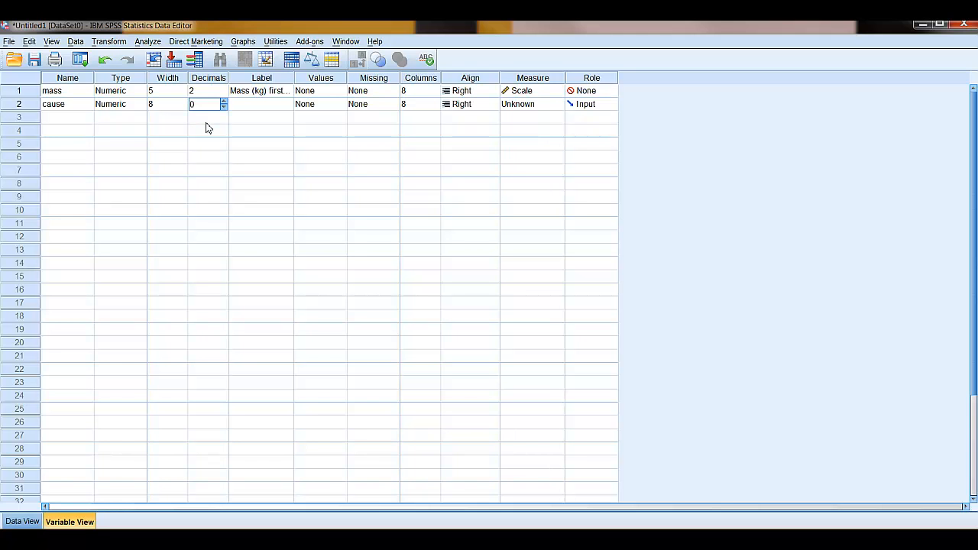
pyautogui.press('Tab')
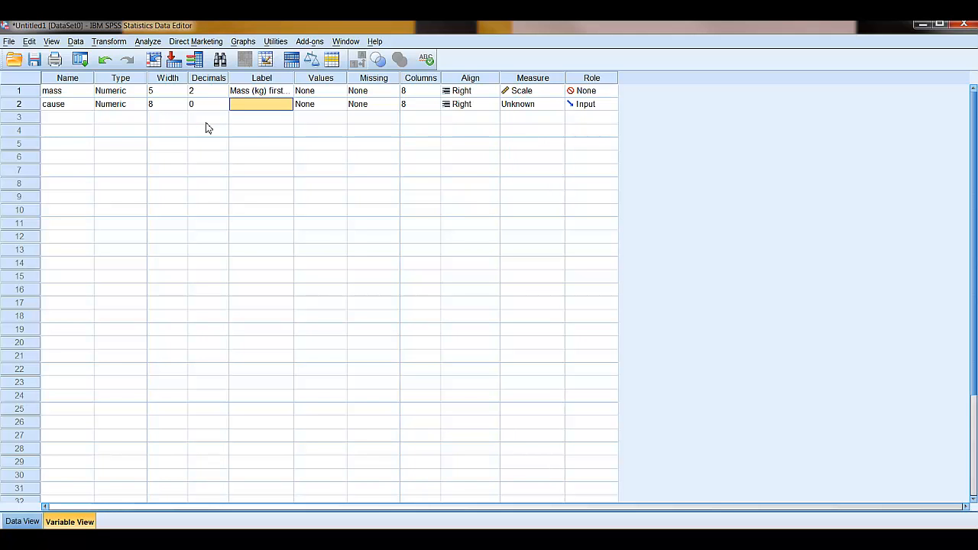
# Give the cause variable the label "Cause of death".
pyautogui.write('Cuse')
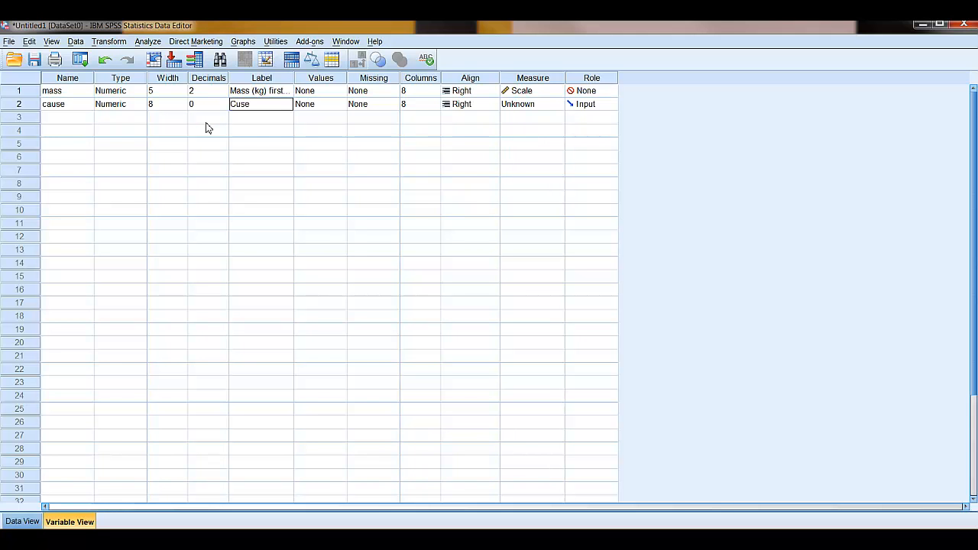
pyautogui.press('BackSpace')
pyautogui.press('BackSpace')
pyautogui.press('BackSpace')
pyautogui.write('ause of death')
pyautogui.press('Tab')
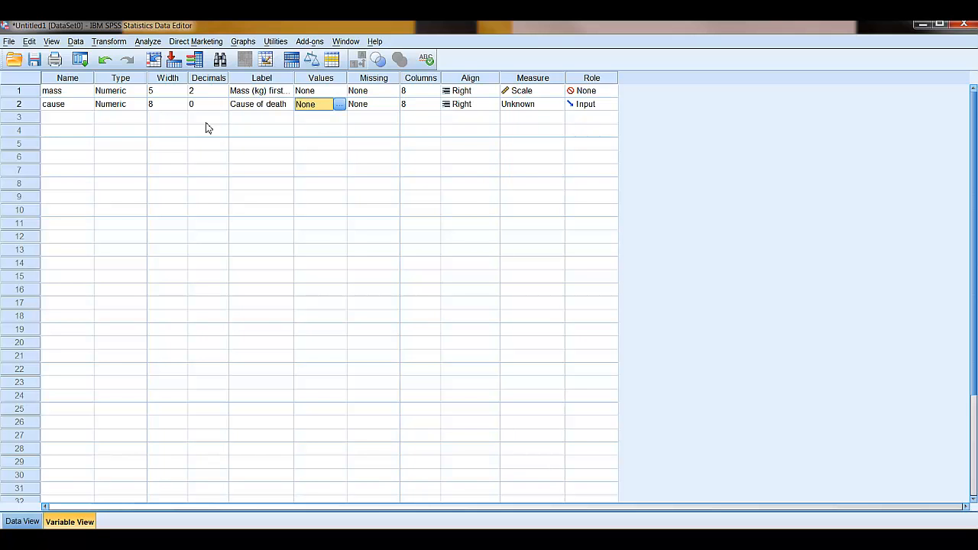
# Open the value labels of the cause variable and add the label "Poaching" for value 1.
pyautogui.click(339, 111)
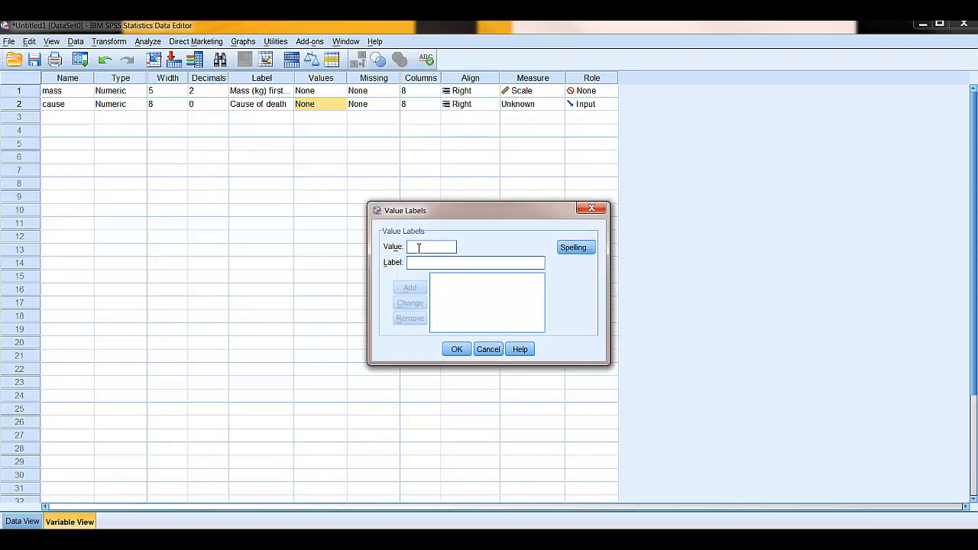
pyautogui.write('1')
pyautogui.click(419, 262)
pyautogui.write('POaching')
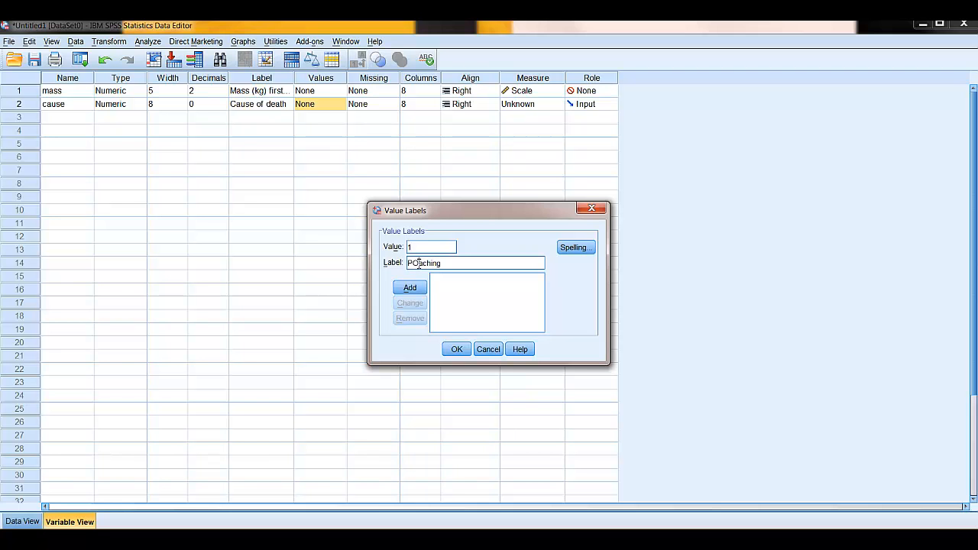
pyautogui.click(417, 263)
pyautogui.press('BackSpace')
pyautogui.write('o')
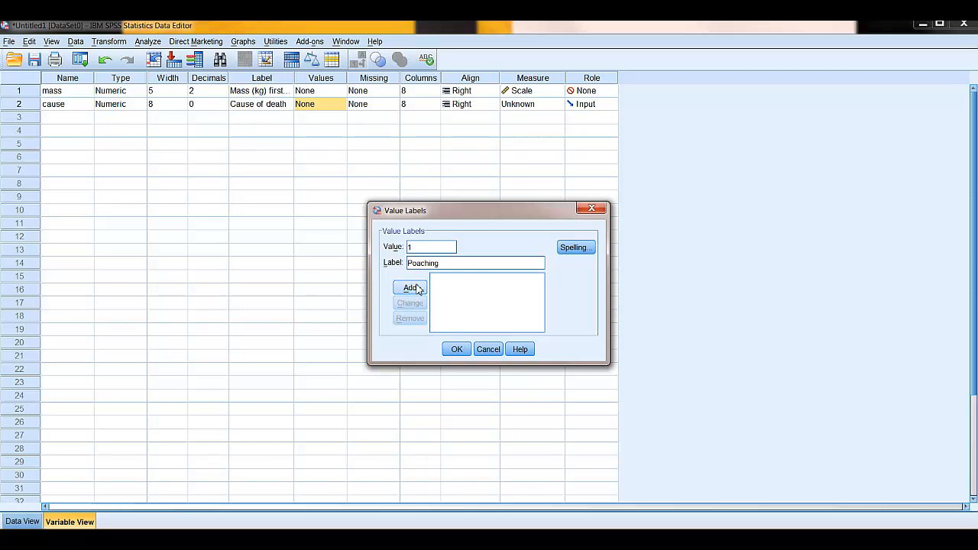
pyautogui.click(419, 288)
# Add the value label "Control" for value 2 of the cause variable.
pyautogui.write('2')
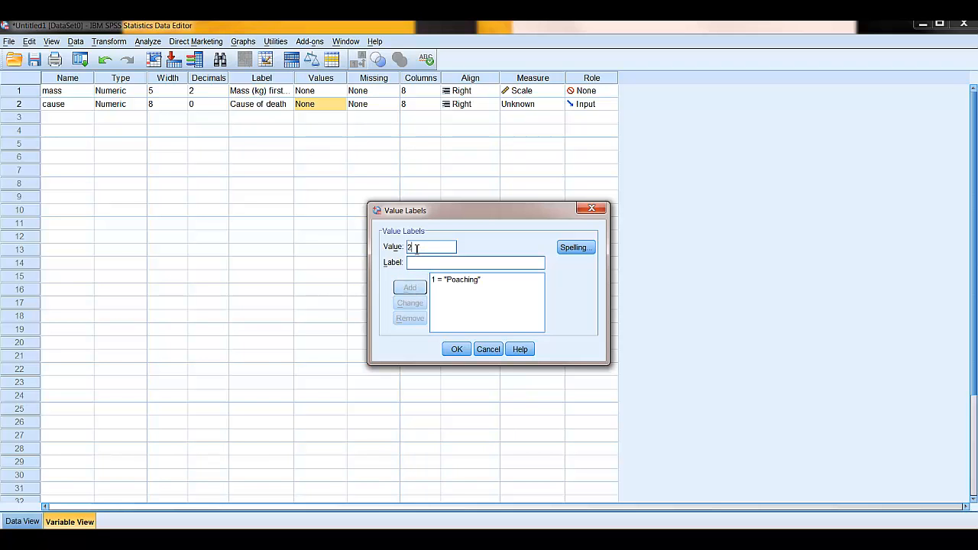
pyautogui.click(416, 263)
pyautogui.write('Control')
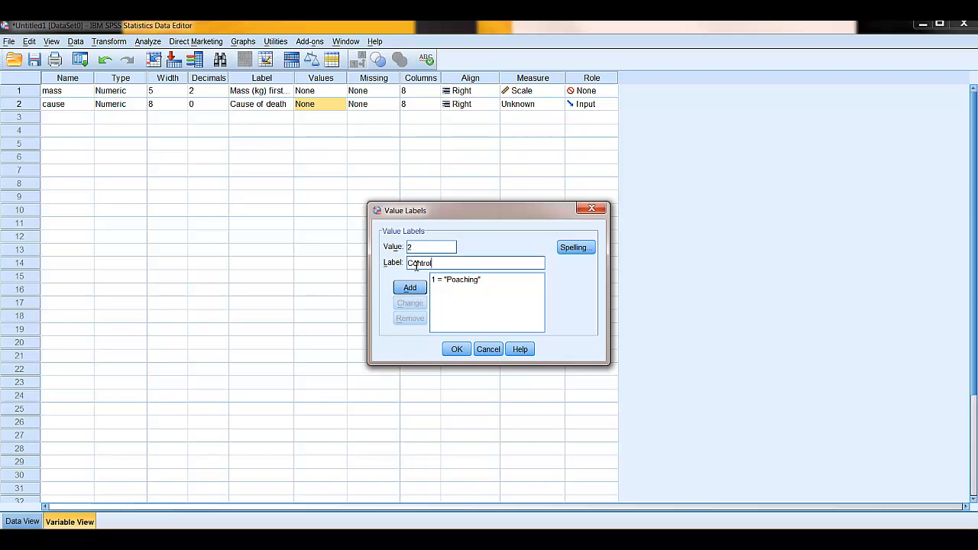
pyautogui.click(414, 291)
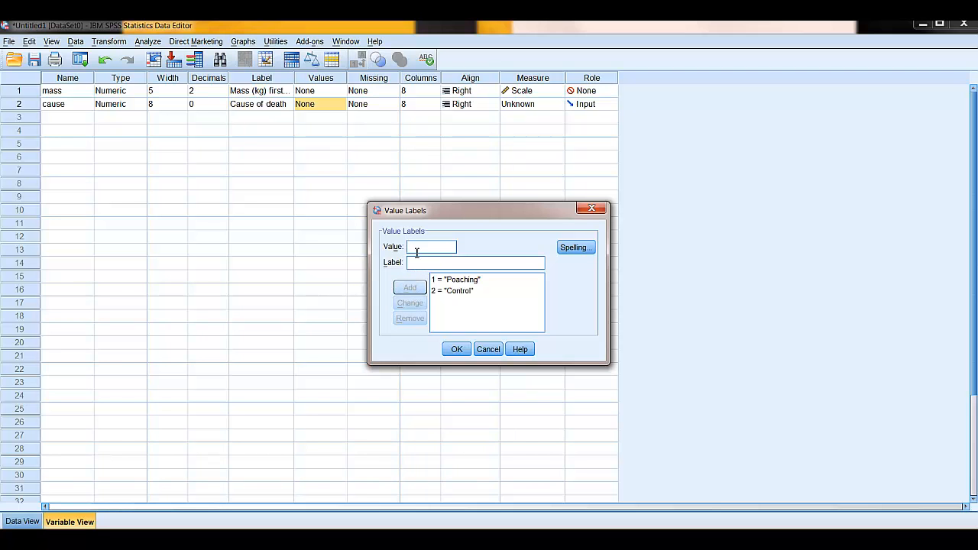
# Add the value label "Unknown" for value 3 and apply the value labels to the cause variable.
pyautogui.write('3')
pyautogui.click(412, 265)
pyautogui.write('Unknown')
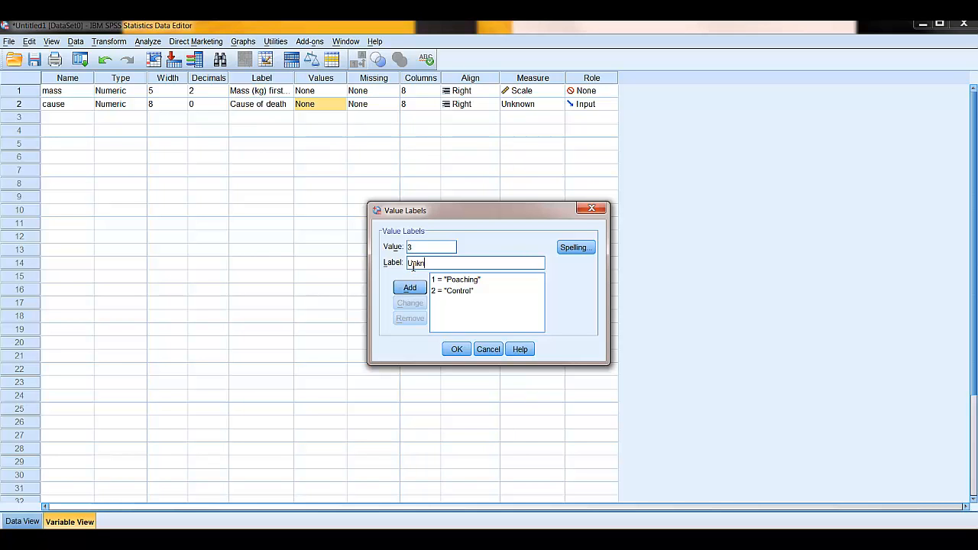
pyautogui.click(409, 288)
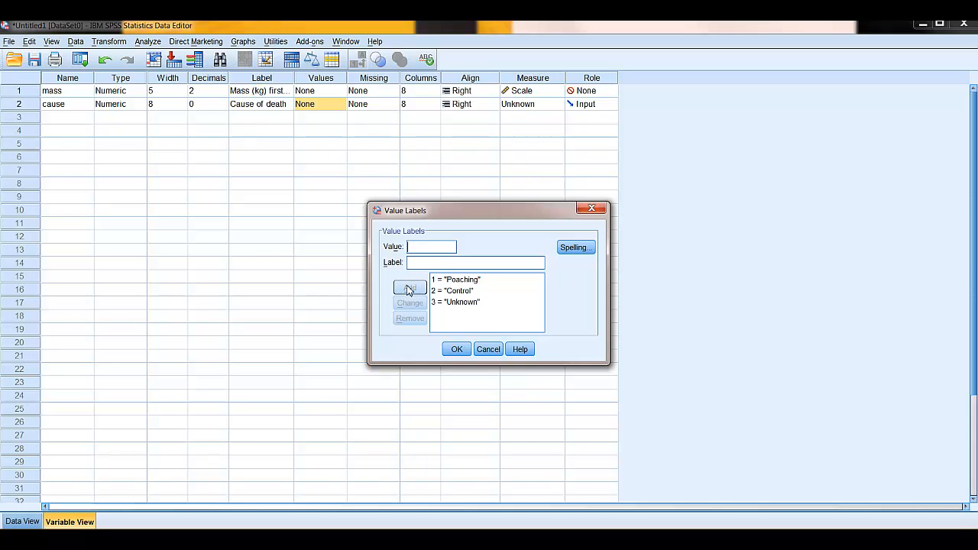
pyautogui.click(456, 349)
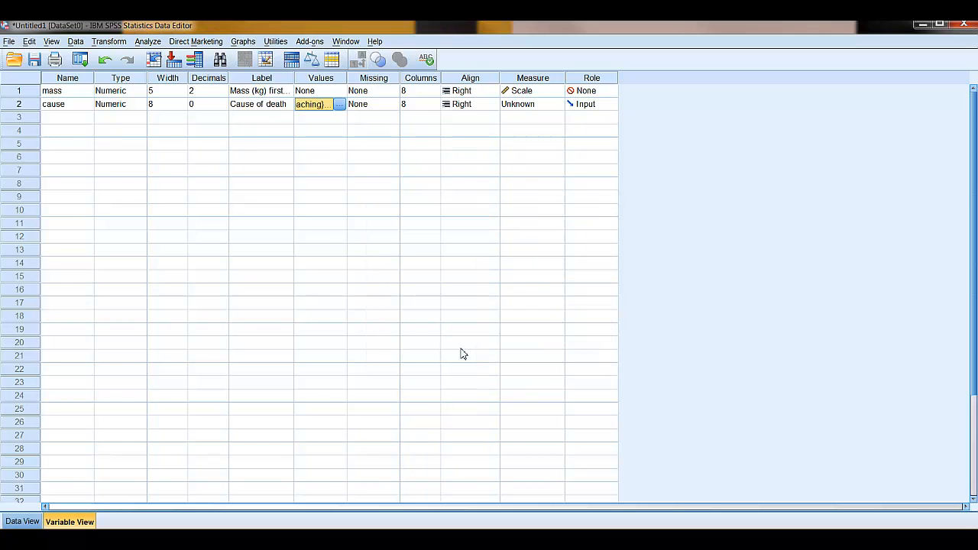
# Set the cause variable's measurement level to Nominal.
pyautogui.click(332, 121)
pyautogui.click(361, 108)
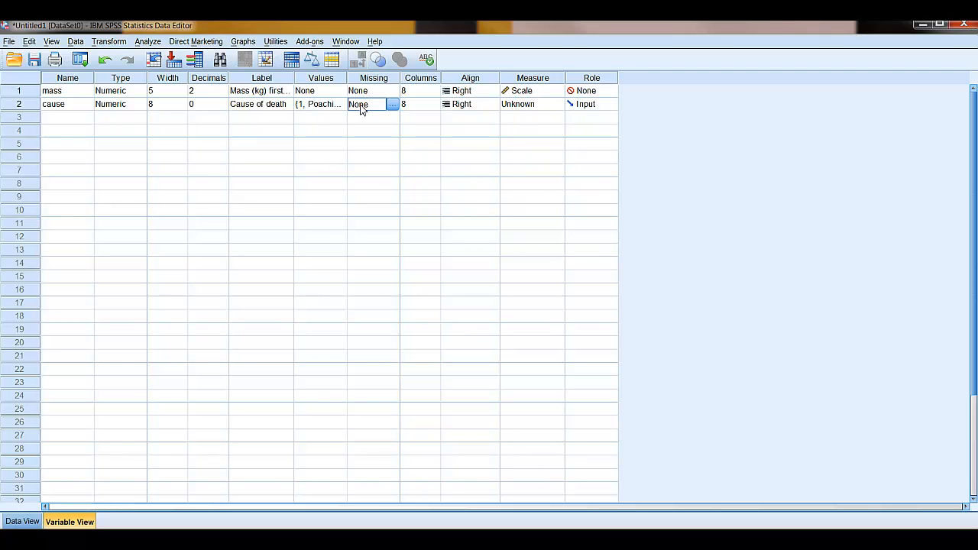
pyautogui.press('Tab')
pyautogui.press('Tab')
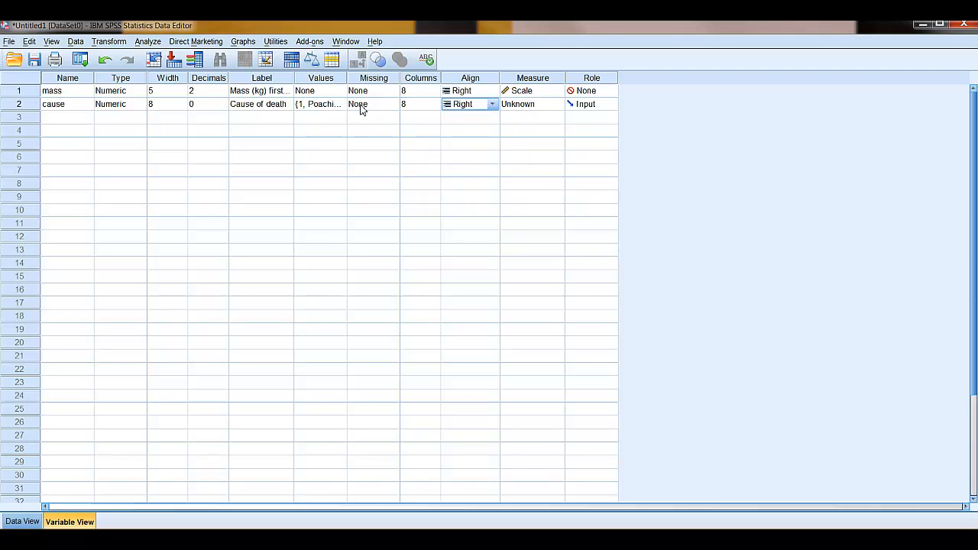
pyautogui.press('Tab')
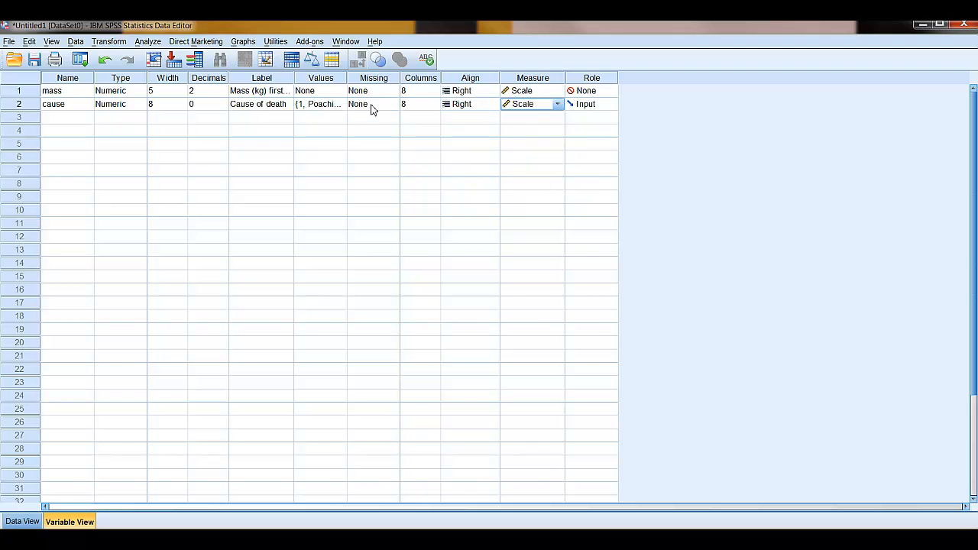
pyautogui.click(558, 106)
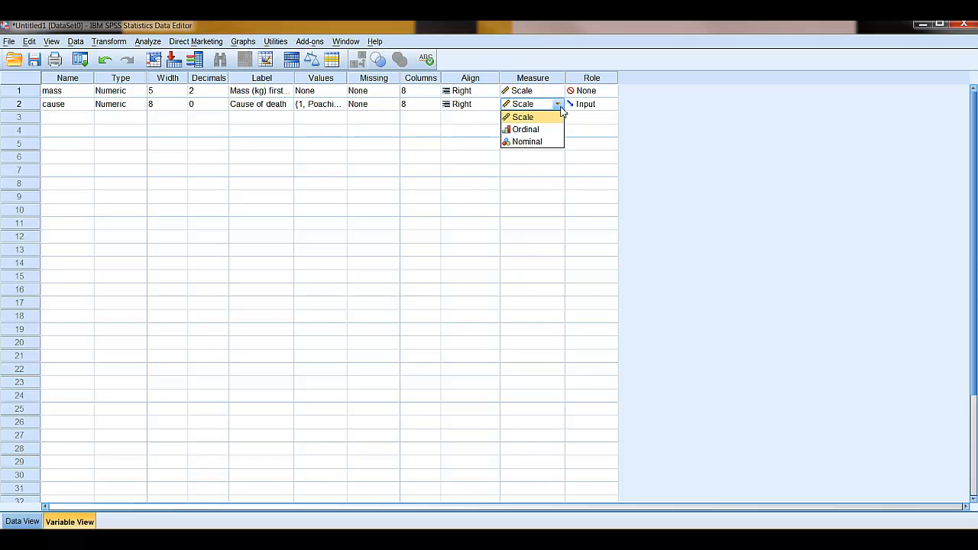
pyautogui.click(539, 142)
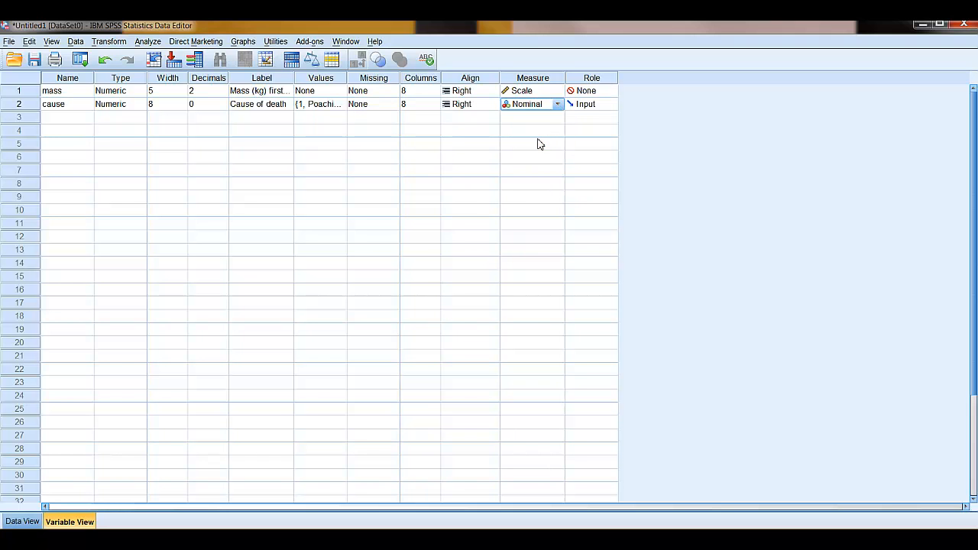
# Set the cause variable's role to None.
pyautogui.click(587, 105)
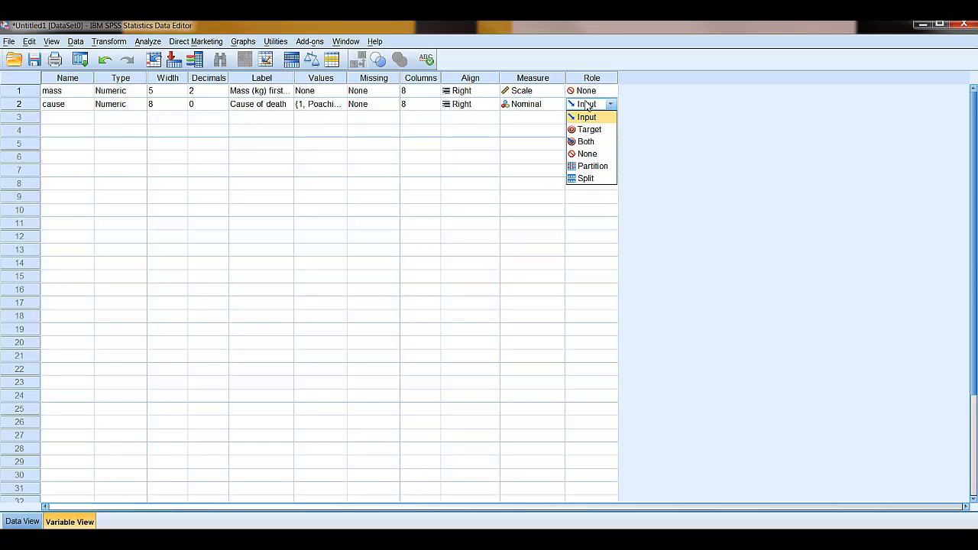
pyautogui.click(589, 143)
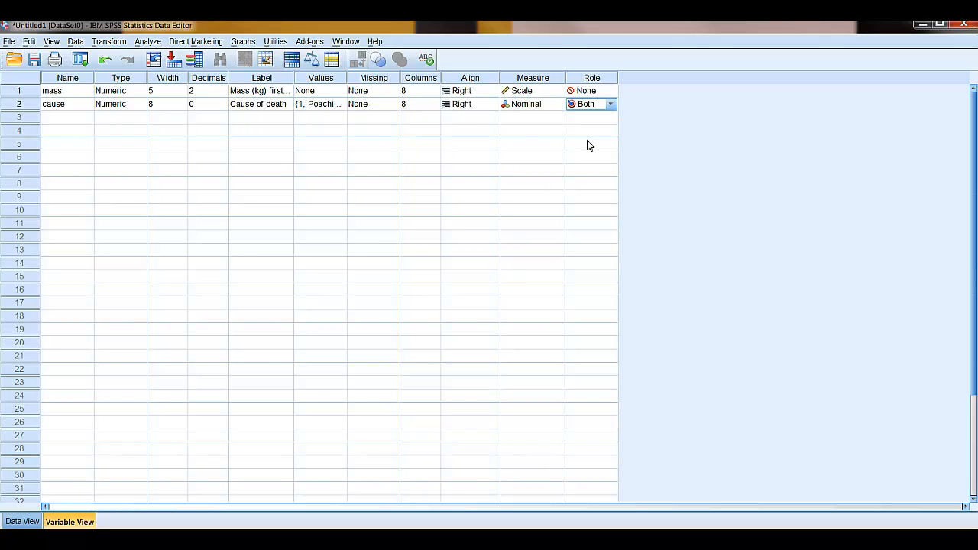
pyautogui.click(610, 105)
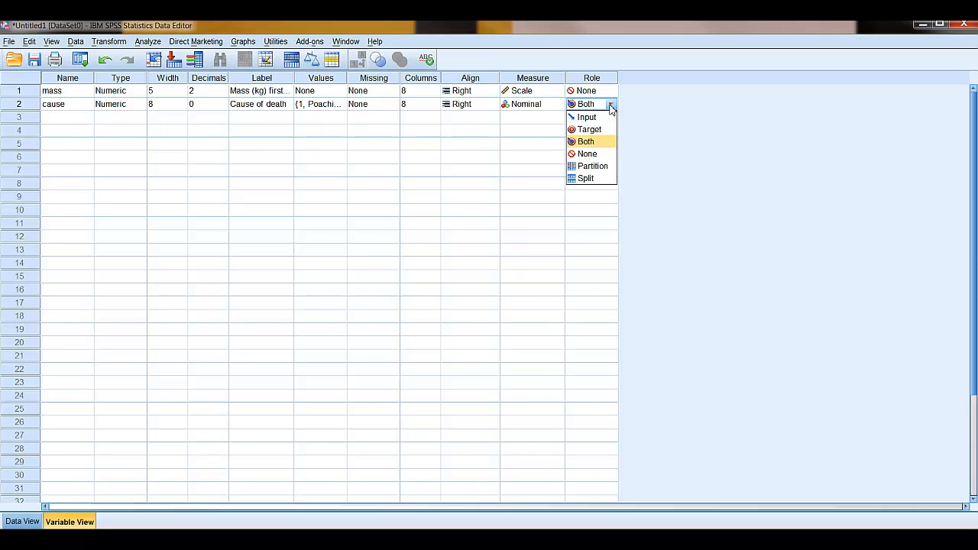
pyautogui.click(586, 154)
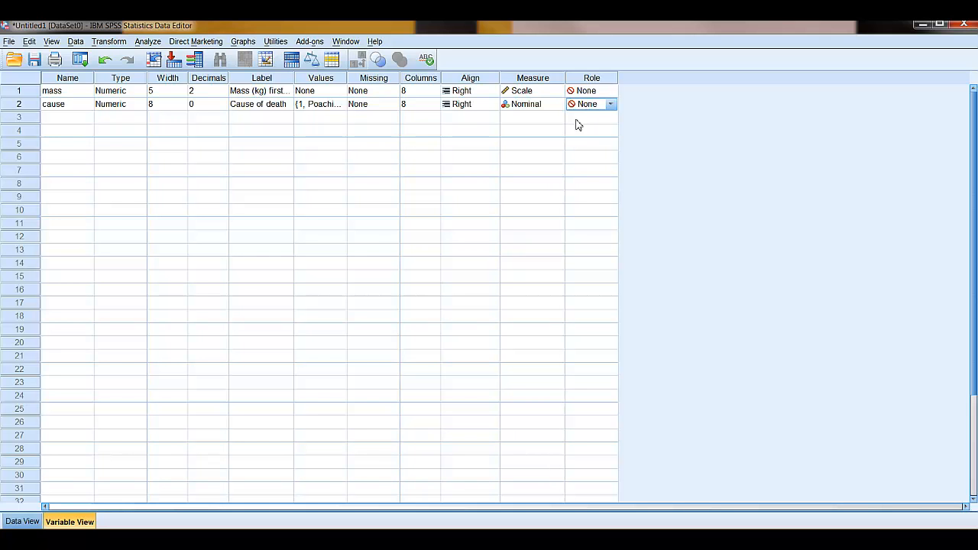
pyautogui.click(577, 119)
# Switch to the data and turn the display of value labels off and on again.
pyautogui.click(23, 521)
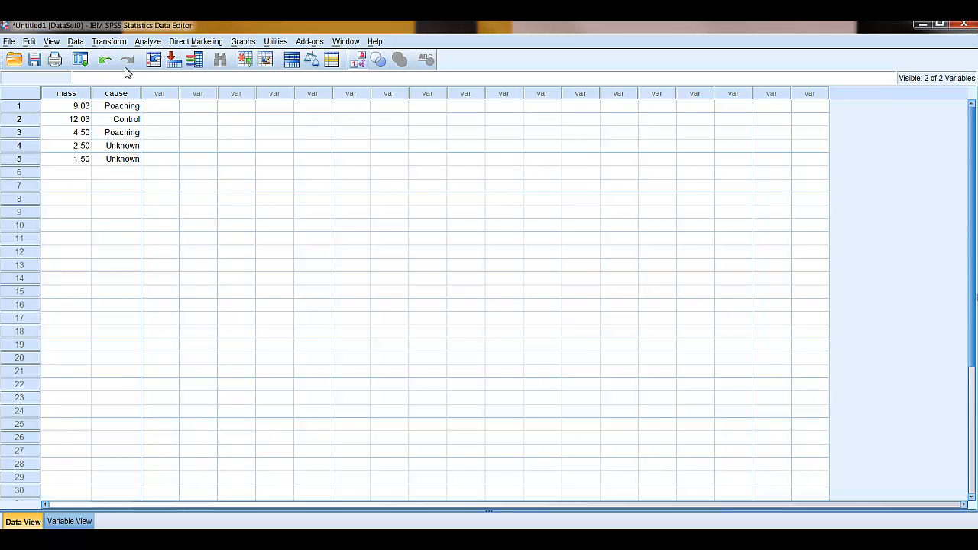
pyautogui.click(78, 43)
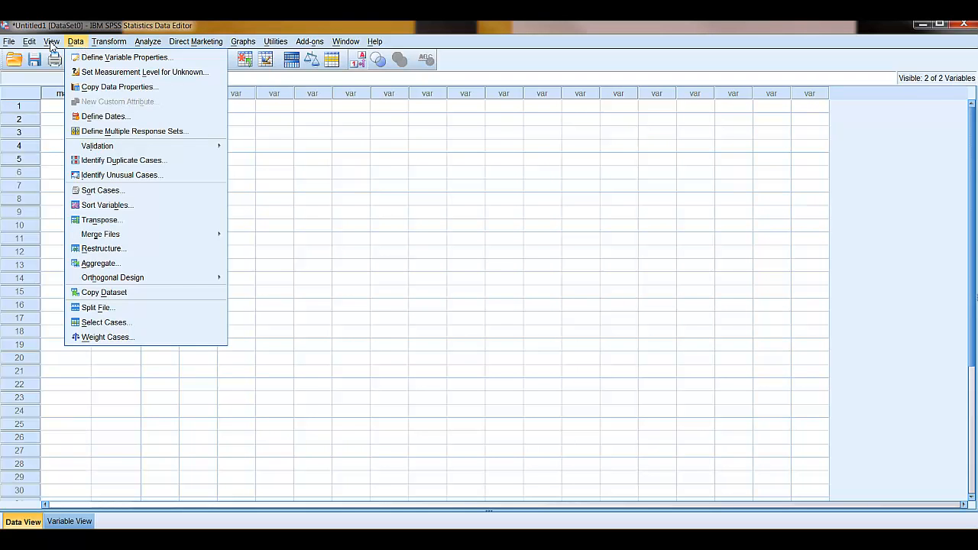
pyautogui.moveTo(52, 44)
pyautogui.click(79, 130)
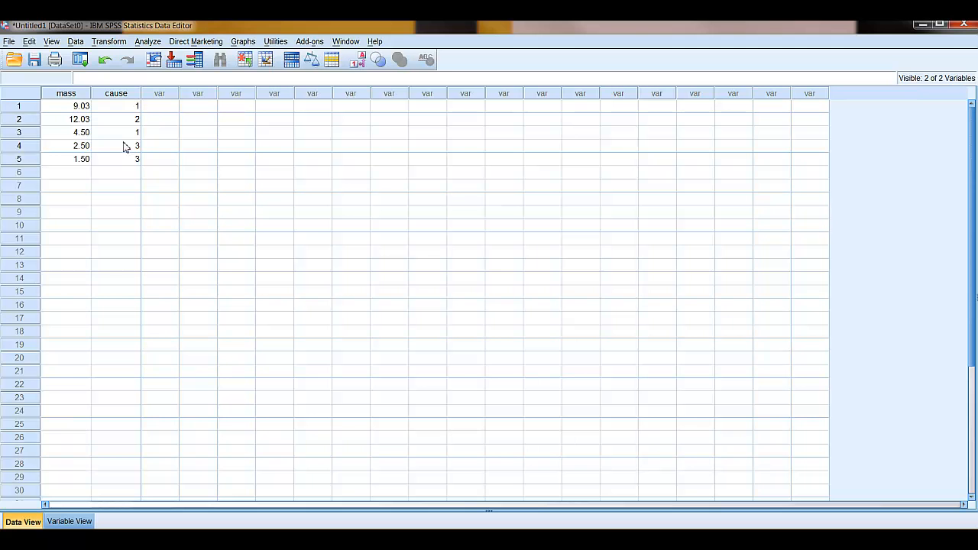
pyautogui.click(51, 43)
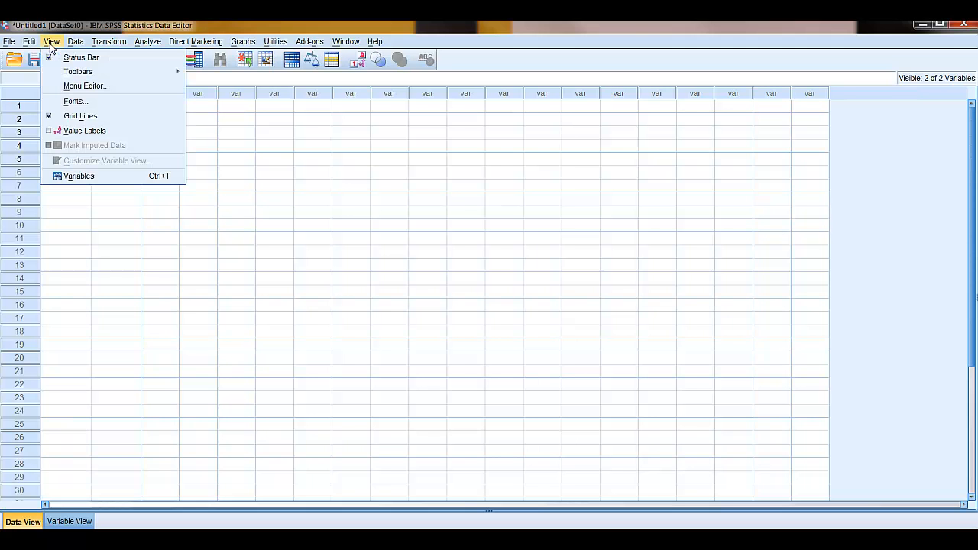
pyautogui.click(76, 132)
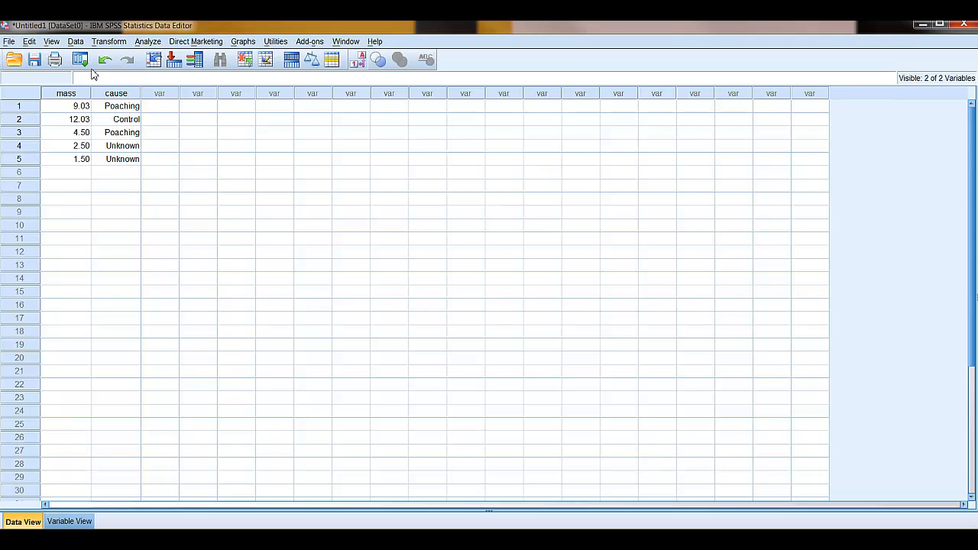
# Turn off the display of value labels in the data and return to the variable definitions.
pyautogui.click(76, 42)
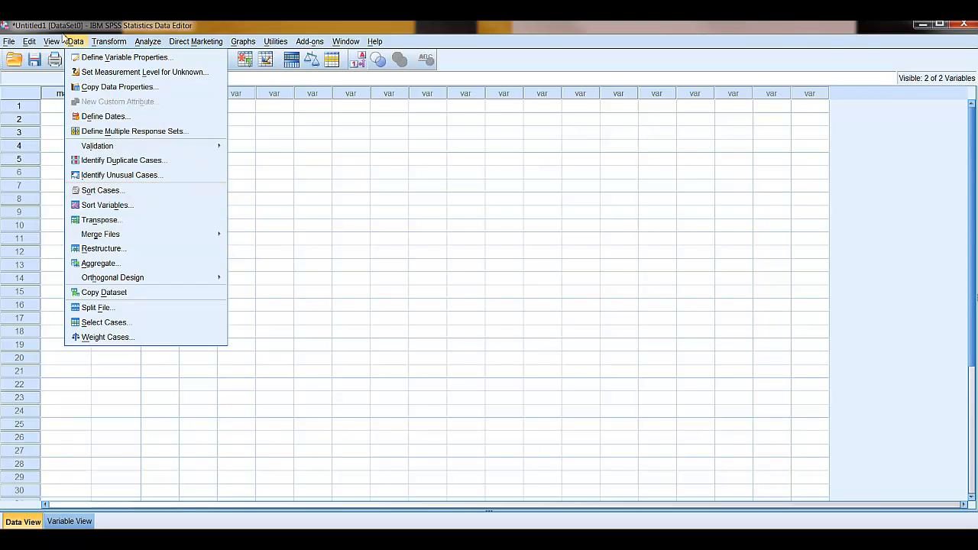
pyautogui.click(92, 134)
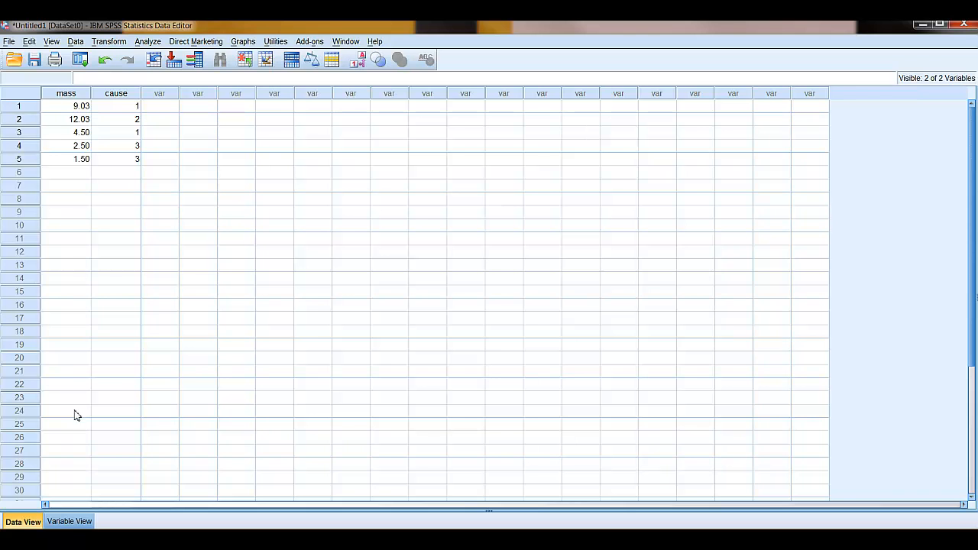
pyautogui.click(73, 521)
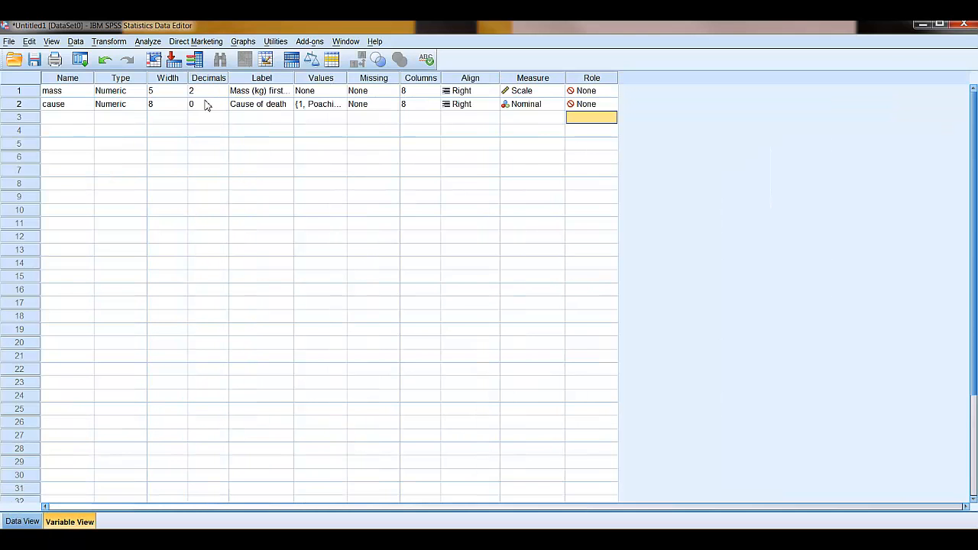
# Switch to the data, look through the file saving commands, and return to the variable definitions.
pyautogui.click(29, 521)
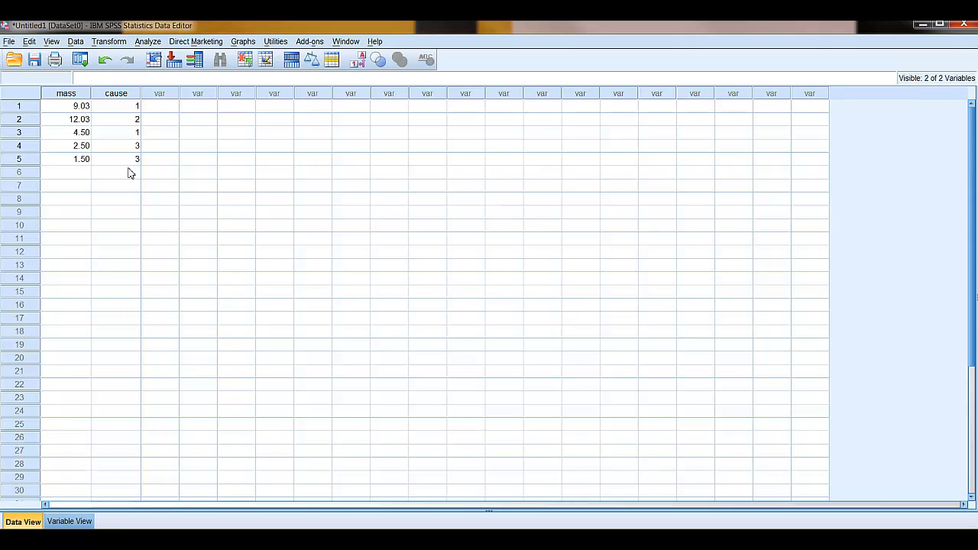
pyautogui.click(9, 42)
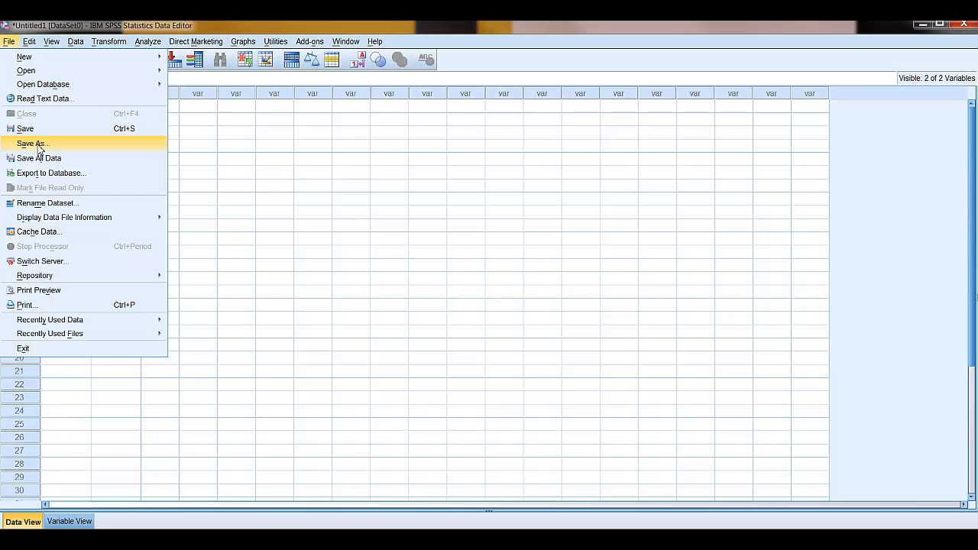
pyautogui.click(304, 160)
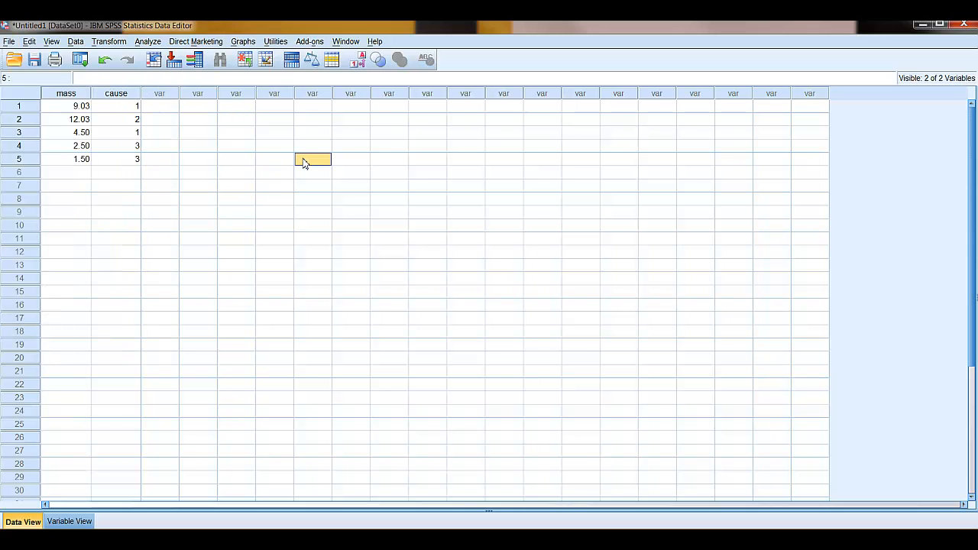
pyautogui.click(69, 521)
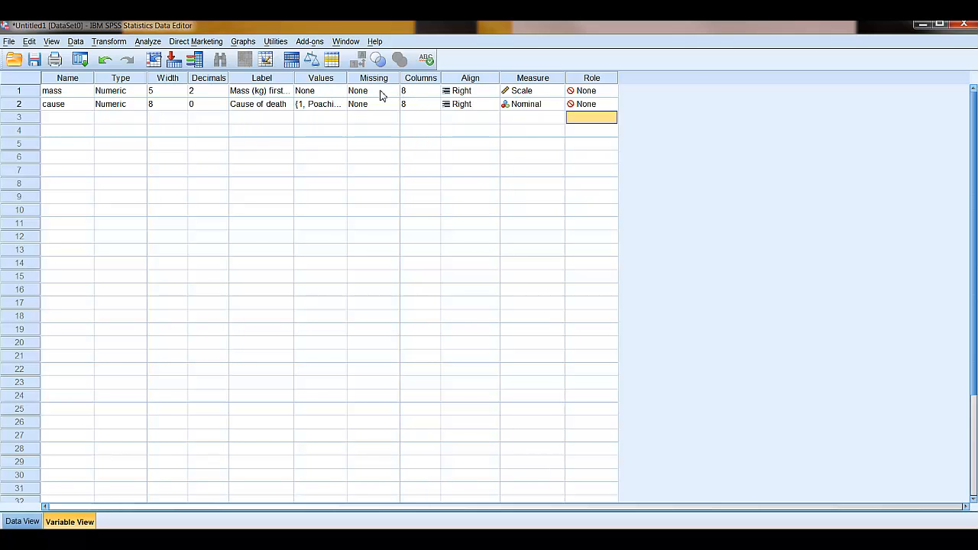
# Clear the cause value of the third case in the data to leave it missing, and return to the variable definitions.
pyautogui.click(23, 523)
pyautogui.click(129, 136)
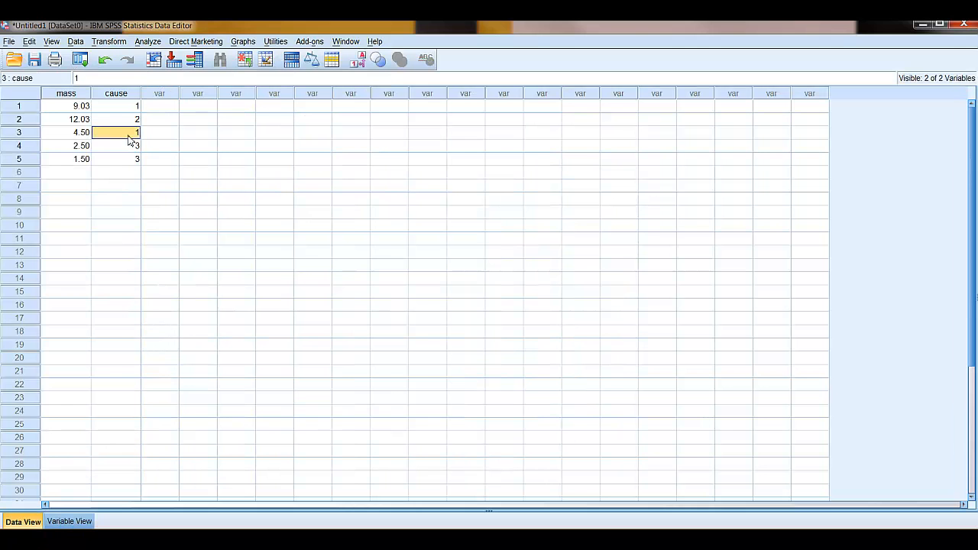
pyautogui.press('BackSpace')
pyautogui.press('Return')
pyautogui.press('Down')
pyautogui.press('Down')
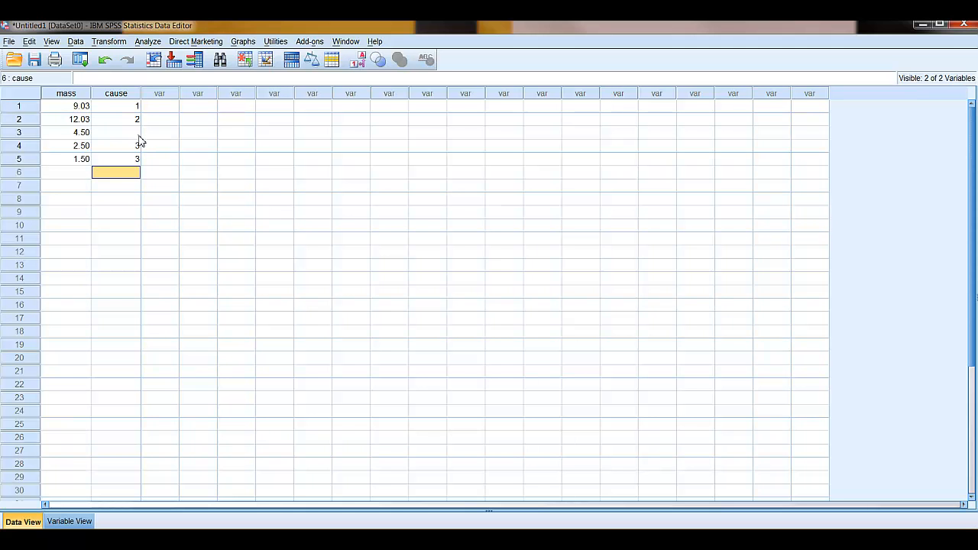
pyautogui.click(80, 521)
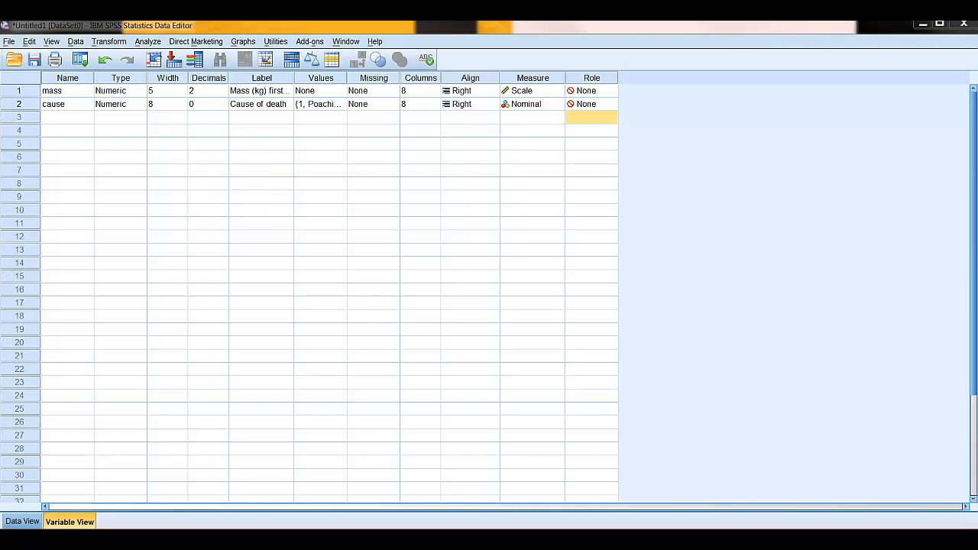
# Switch to the C00_SPSS20HELP_GeneralDataEntry help sheet in Microsoft Word and view it in a full-size window.
pyautogui.moveTo(0, 45); pyautogui.dragTo(303, 73)
pyautogui.click(443, 59)
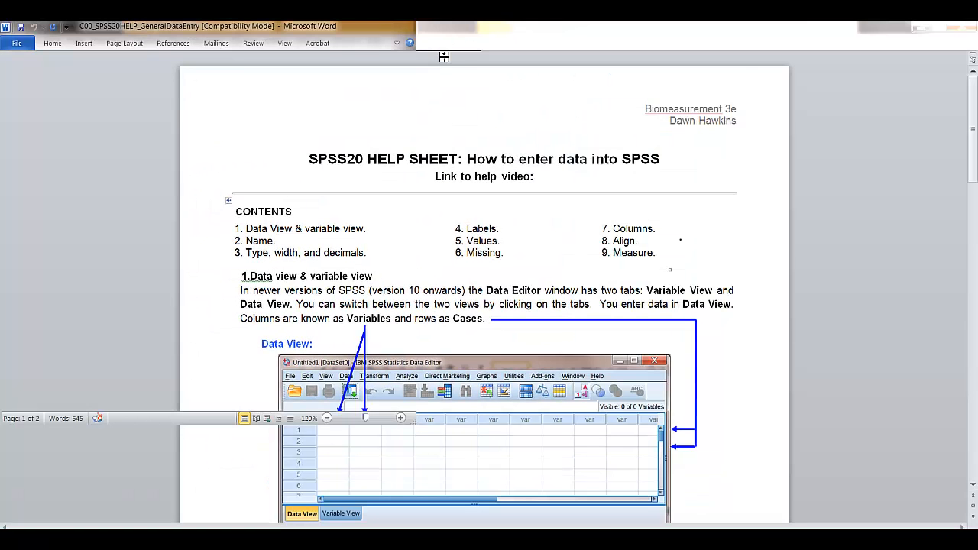
pyautogui.moveTo(974, 142)
pyautogui.mouseDown()
pyautogui.moveTo(974, 420)
pyautogui.moveTo(975, 143)
pyautogui.mouseUp()
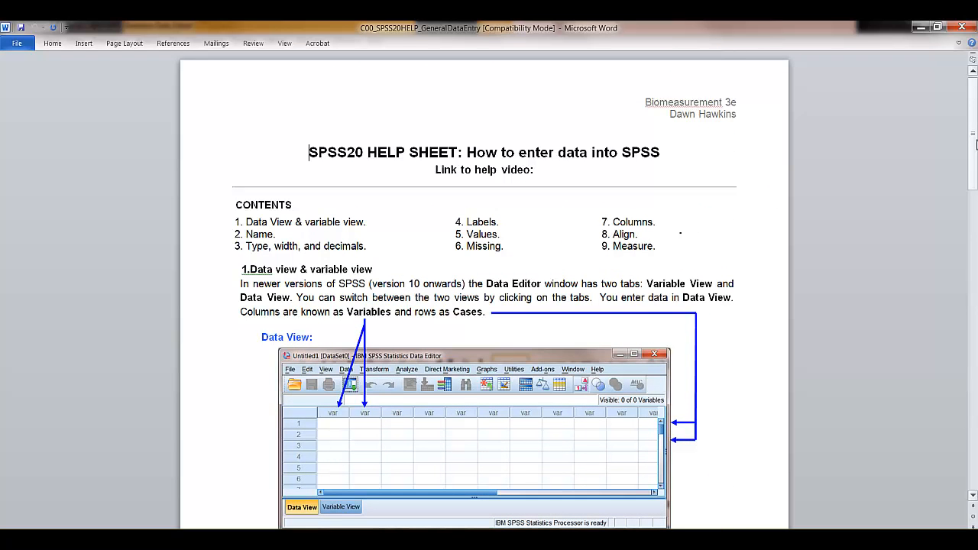